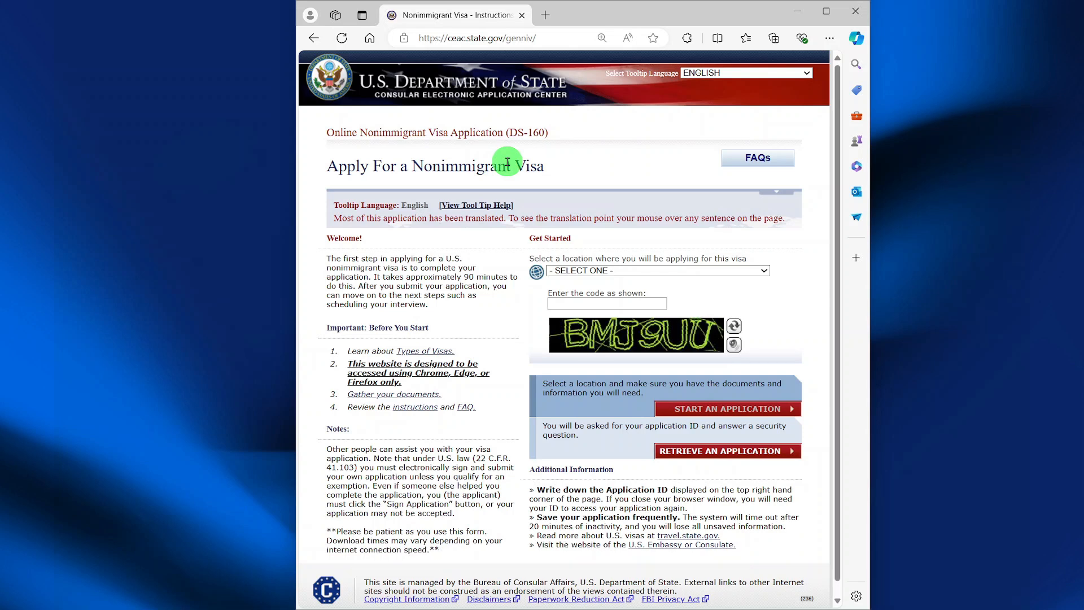
- Open the application location list and scroll down to BRAZIL, RIO DE JANEIRO
{"action": "left_click", "coordinate": [605, 271]}
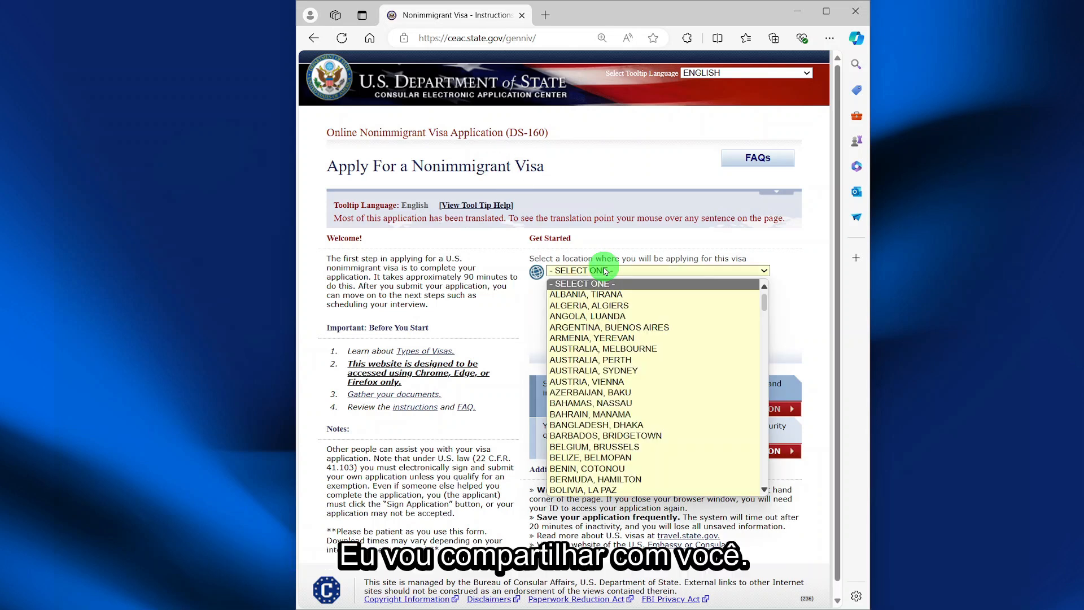
{"action": "scroll", "coordinate": [605, 425], "scroll_direction": "down", "scroll_amount": 4}
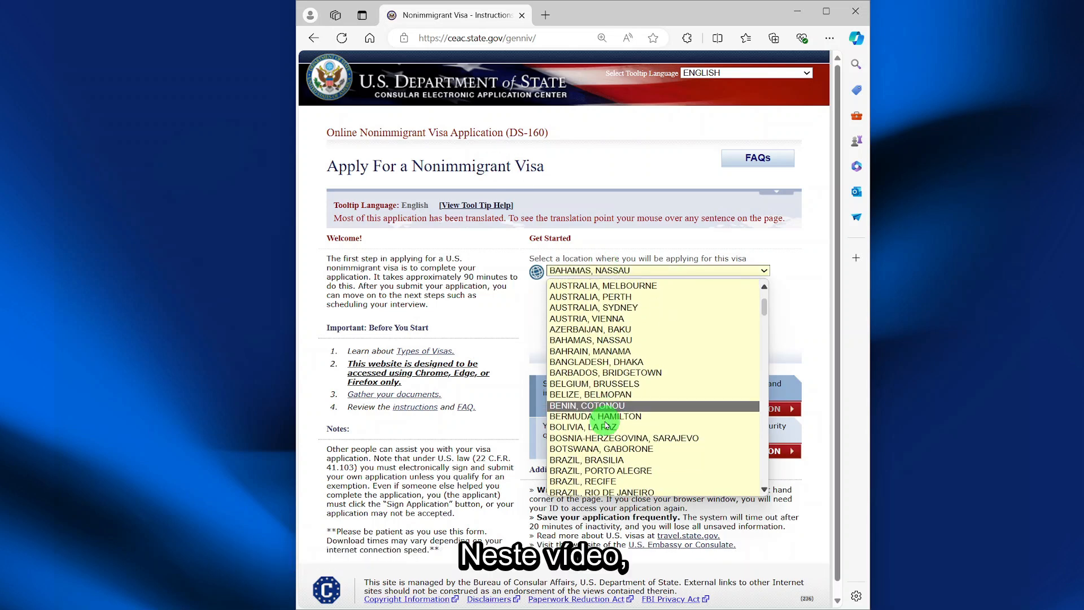
{"action": "scroll", "coordinate": [605, 425], "scroll_direction": "down", "scroll_amount": 1}
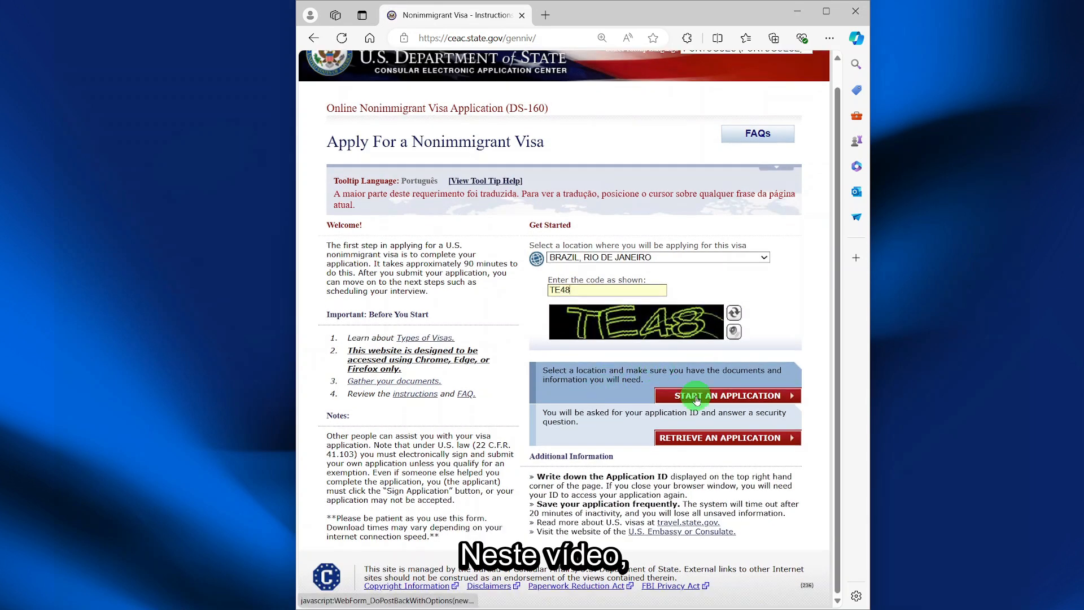
- Start a new application and accept the I AGREE Computer Fraud and Abuse Act terms
{"action": "left_click", "coordinate": [697, 397]}
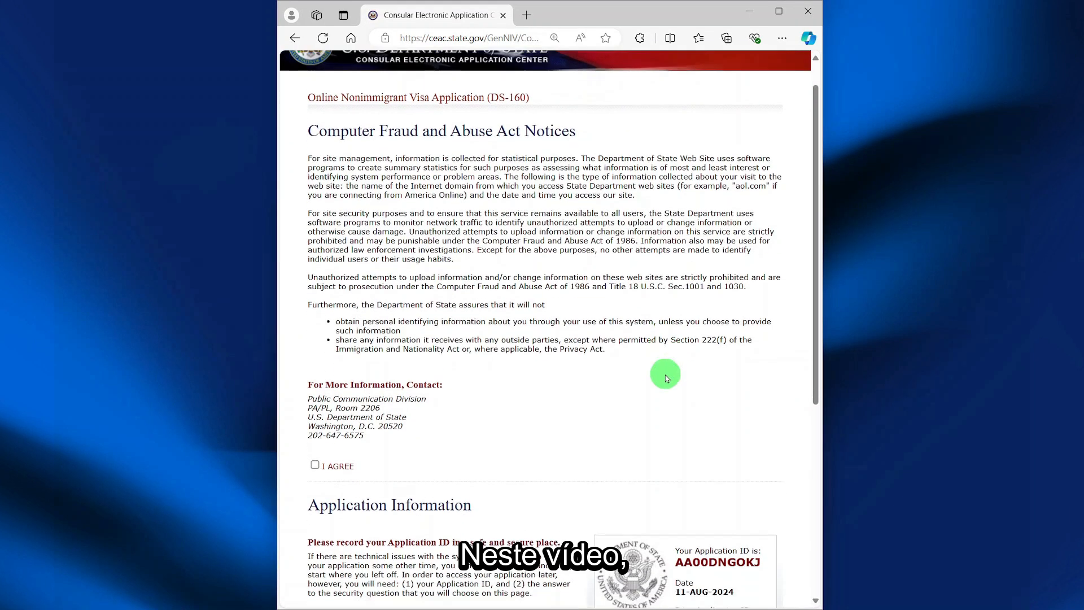
{"action": "scroll", "coordinate": [665, 378], "scroll_direction": "down", "scroll_amount": 2}
{"action": "left_click", "coordinate": [316, 331]}
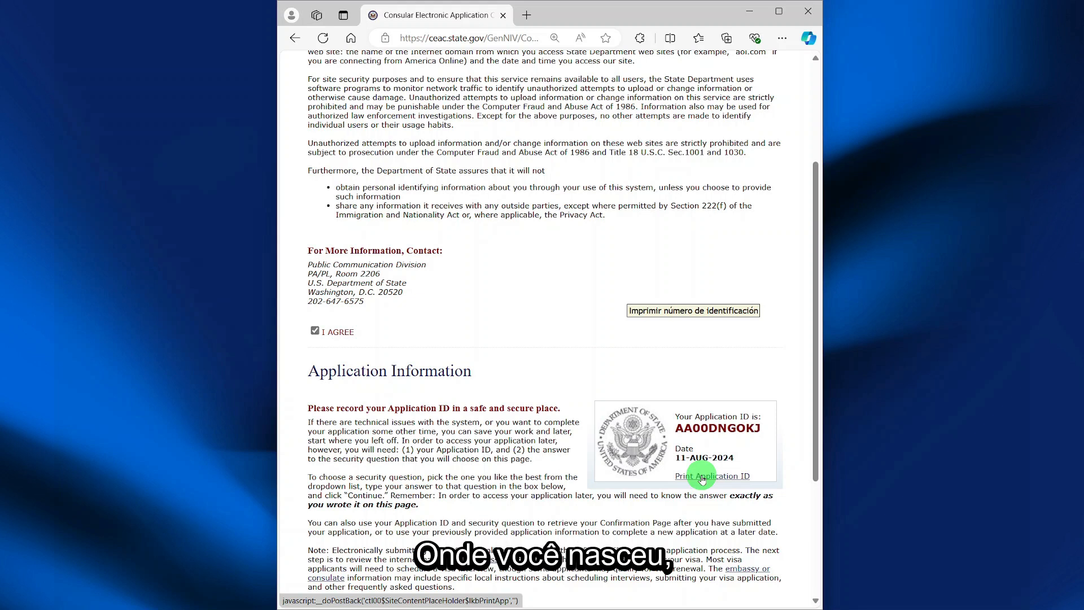
- Save the Application ID page as a PDF in Downloads, replacing the existing copy
{"action": "left_click", "coordinate": [702, 479]}
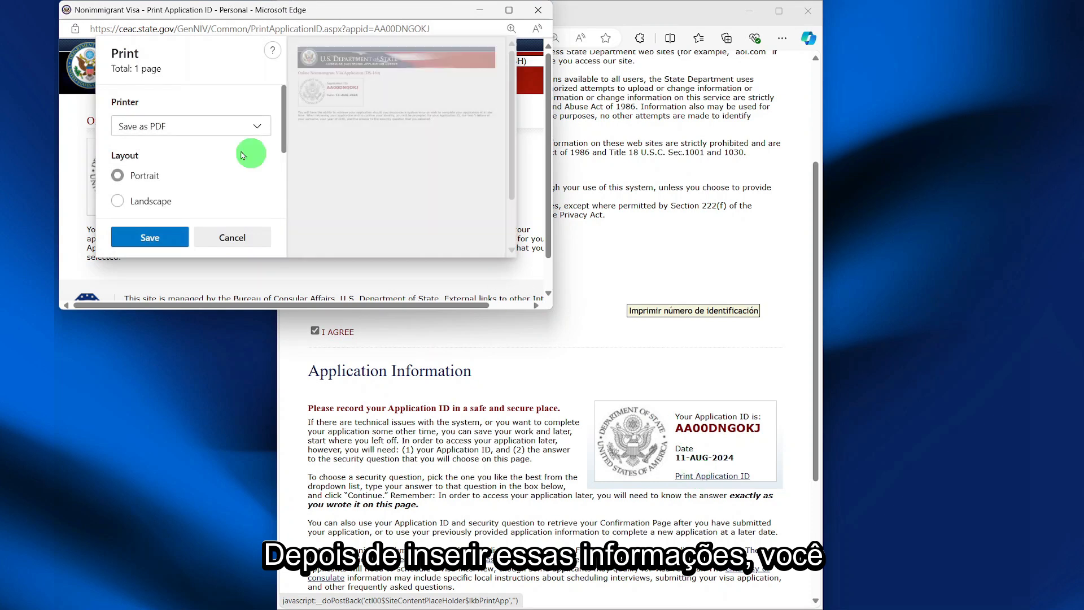
{"action": "left_click", "coordinate": [150, 236]}
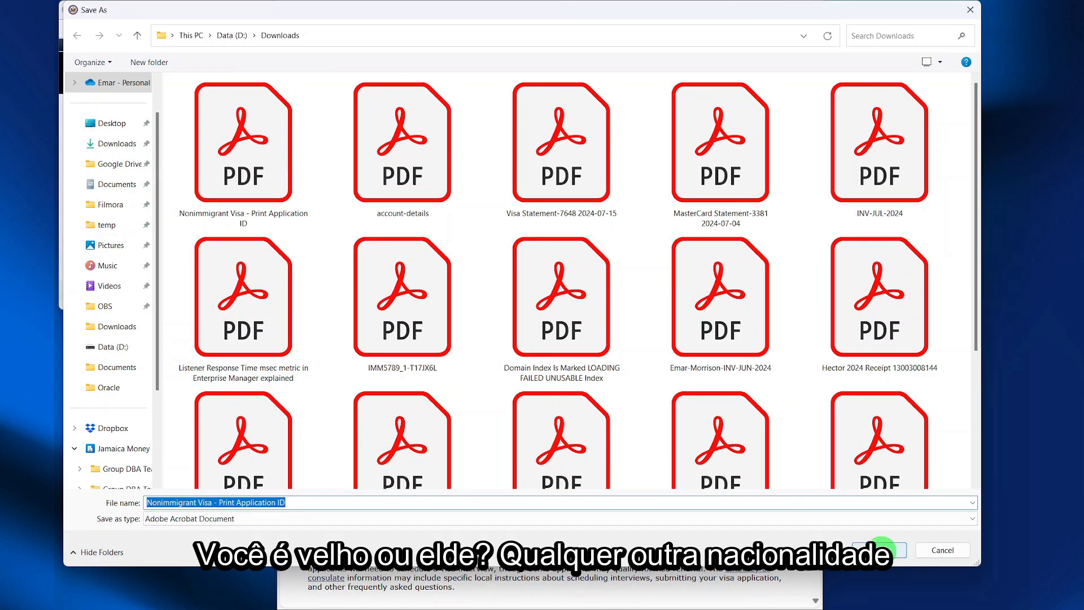
{"action": "left_click", "coordinate": [881, 549]}
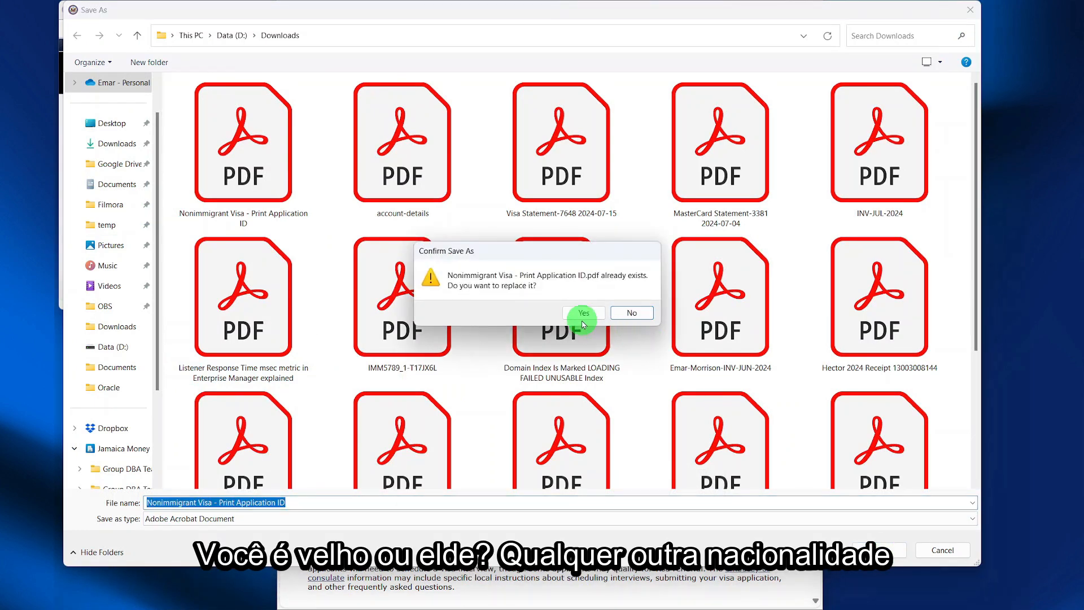
{"action": "left_click", "coordinate": [585, 319]}
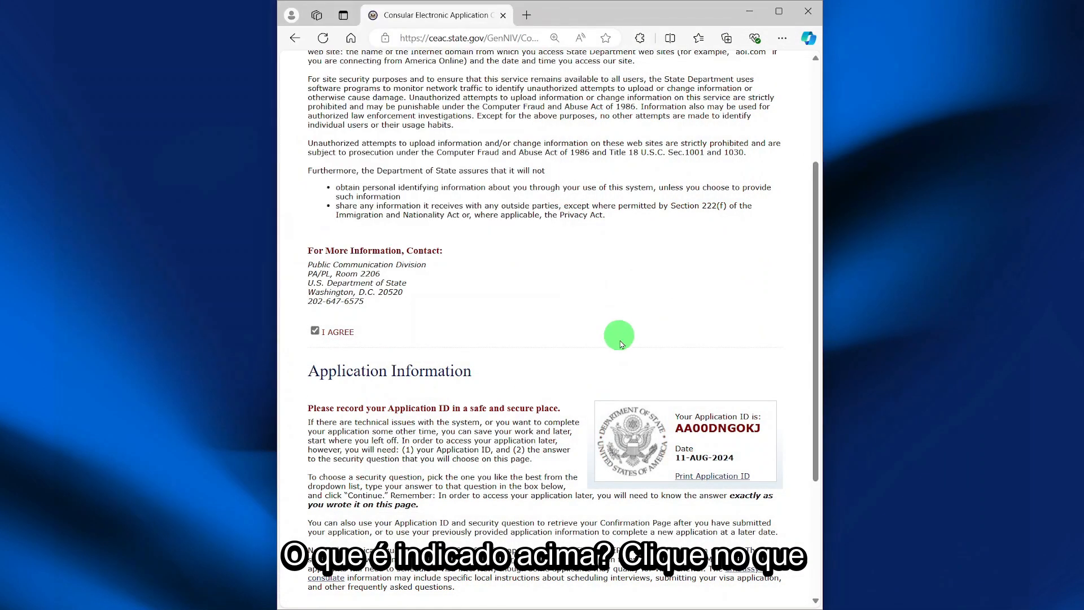
{"action": "scroll", "coordinate": [620, 337], "scroll_direction": "down", "scroll_amount": 3}
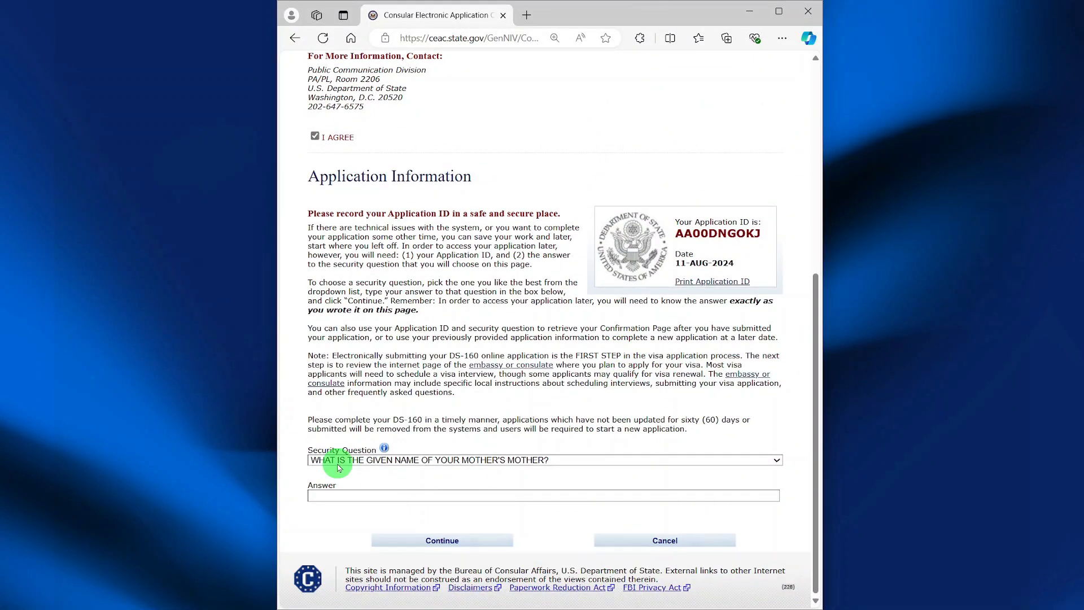
- Enter the security question answer and continue to Personal Information 1
{"action": "left_click", "coordinate": [348, 496]}
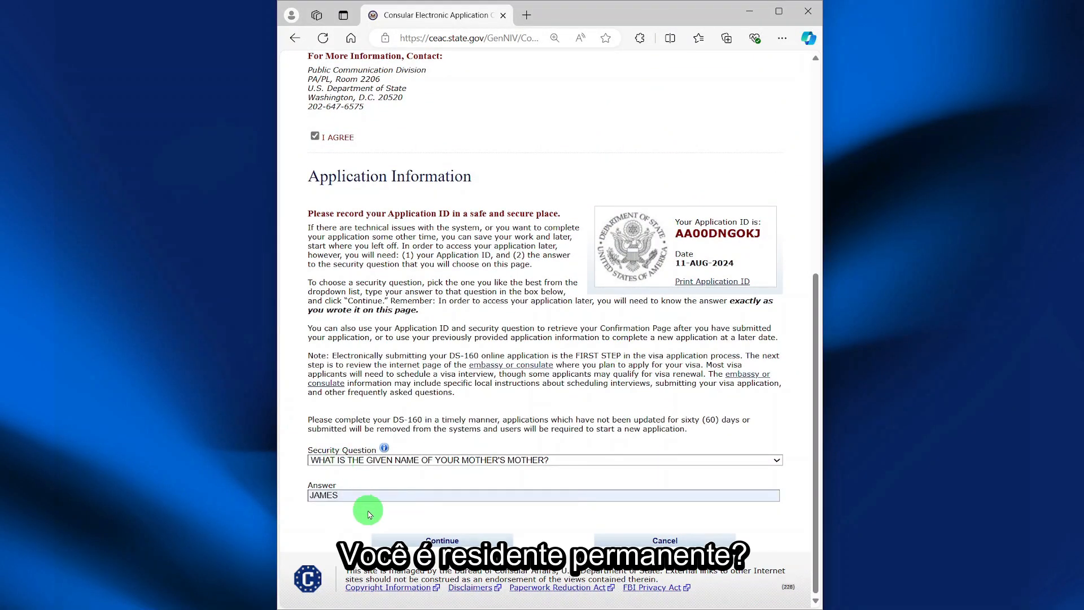
{"action": "left_click", "coordinate": [433, 539]}
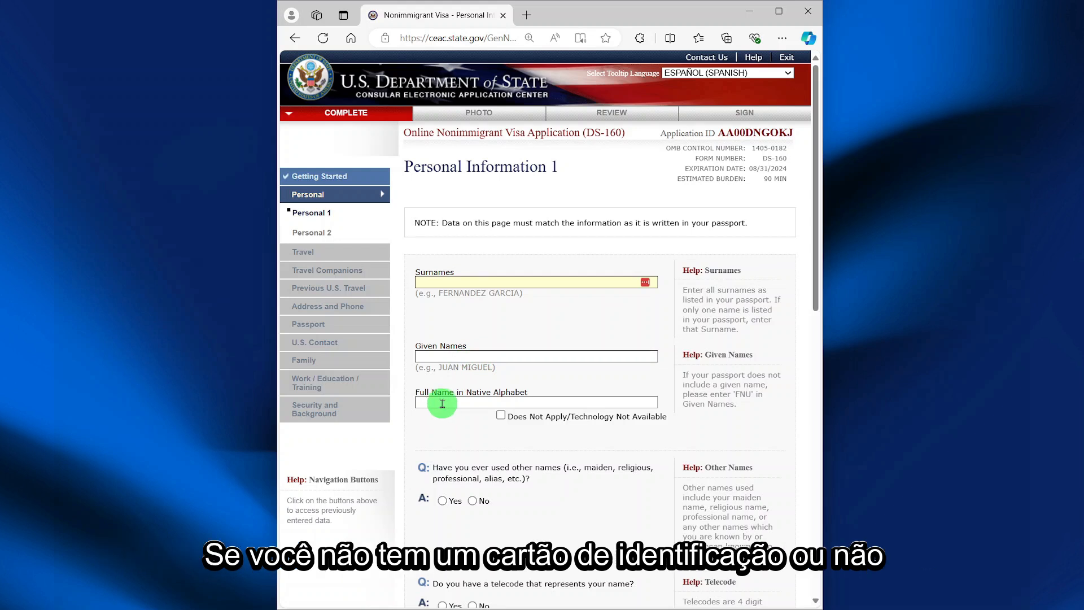
- Mark native name Does Not Apply, answer No to other names and telecode, and set sex and marital status
{"action": "left_click", "coordinate": [501, 417]}
{"action": "scroll", "coordinate": [480, 417], "scroll_direction": "down", "scroll_amount": 2}
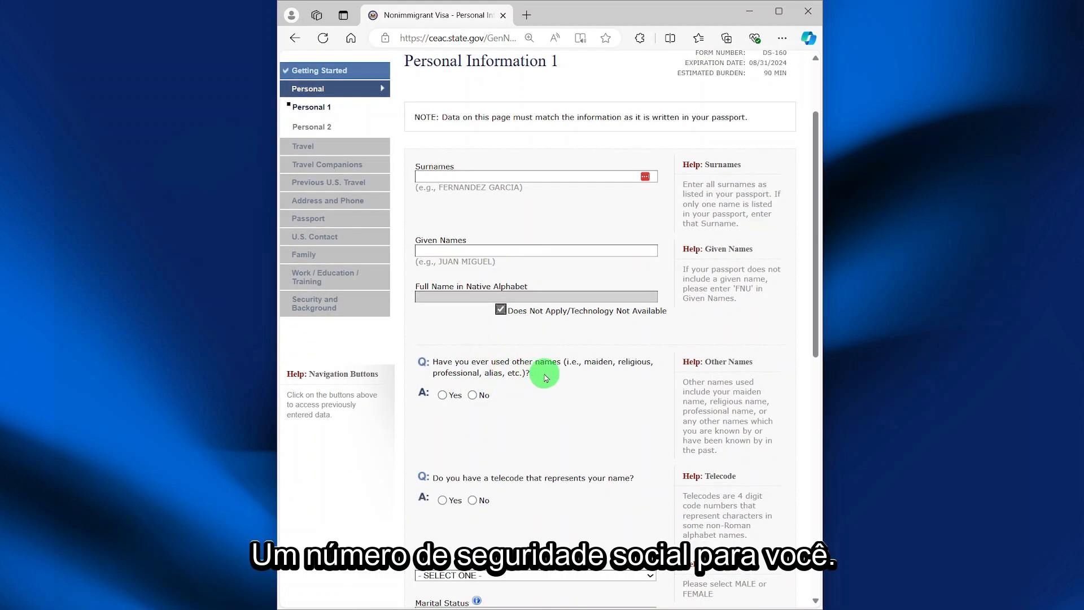
{"action": "left_click", "coordinate": [472, 395]}
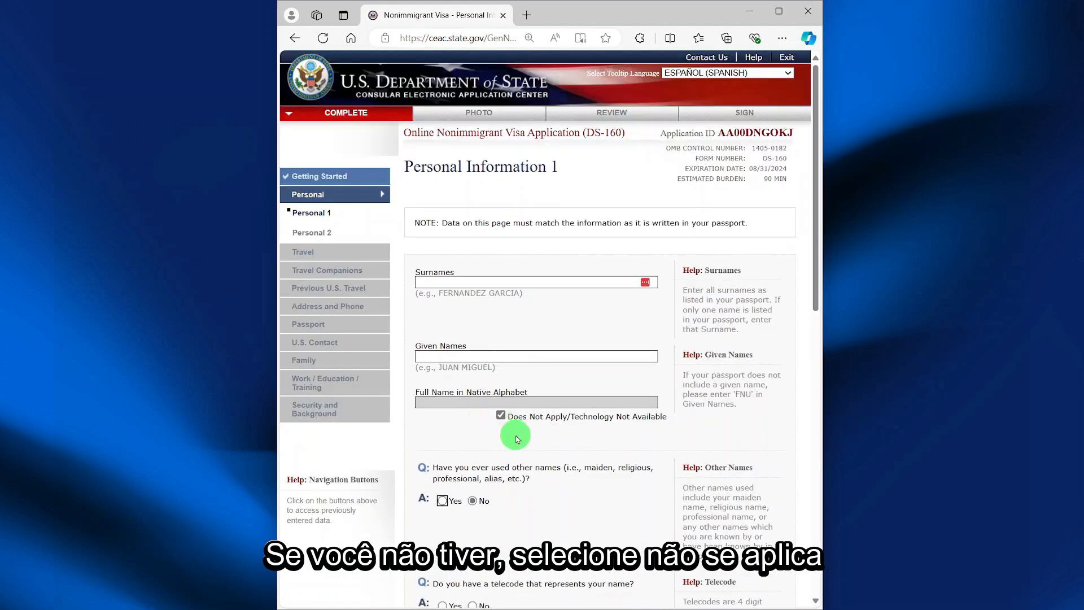
{"action": "scroll", "coordinate": [448, 411], "scroll_direction": "down", "scroll_amount": 3}
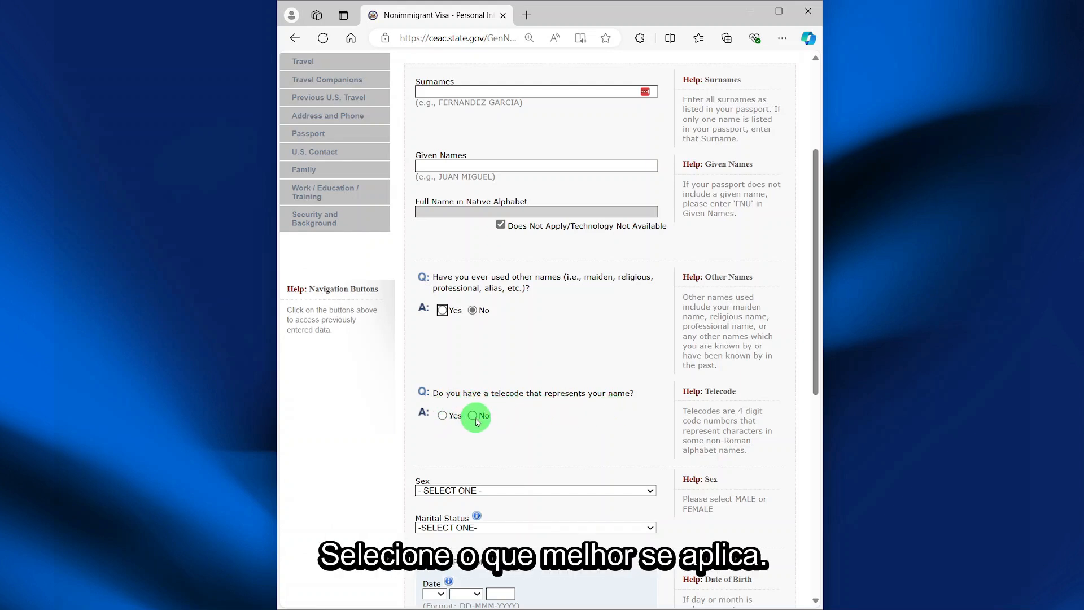
{"action": "left_click", "coordinate": [473, 415]}
{"action": "scroll", "coordinate": [553, 346], "scroll_direction": "down", "scroll_amount": 5}
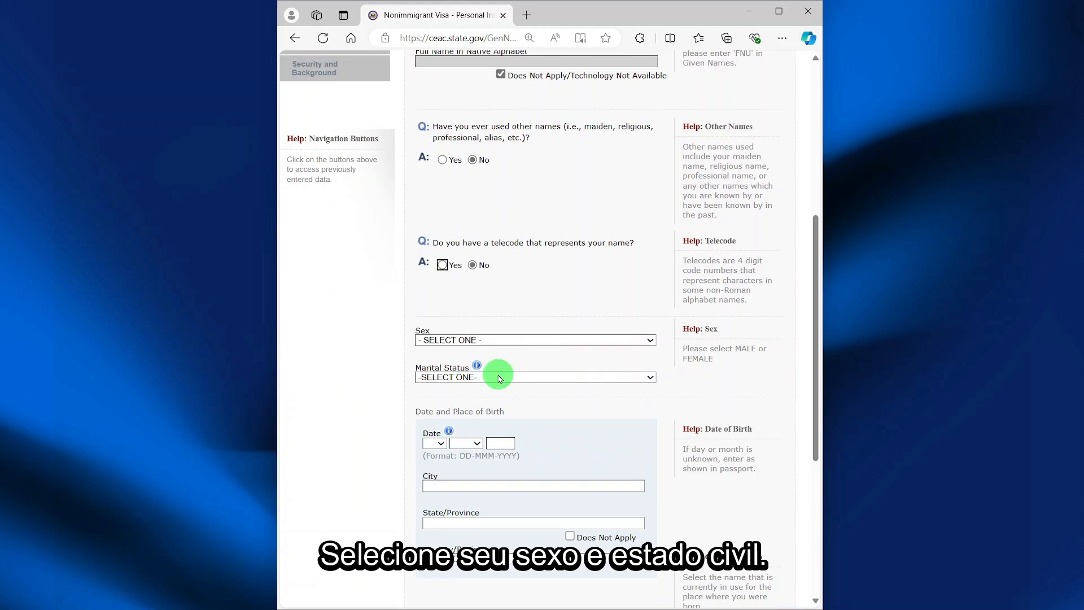
{"action": "left_click", "coordinate": [528, 342]}
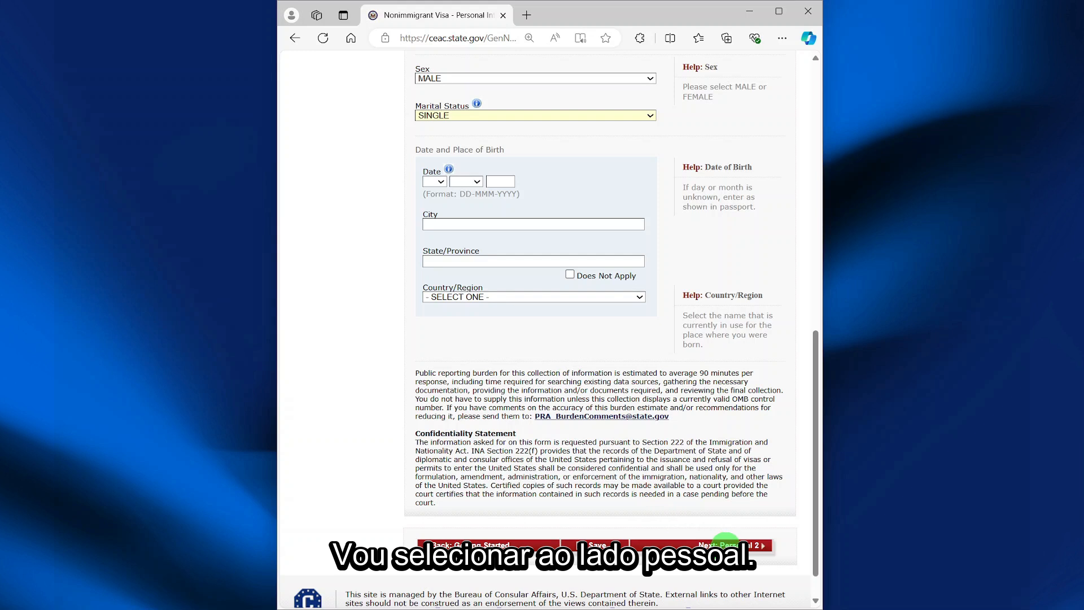
{"action": "left_click", "coordinate": [726, 544]}
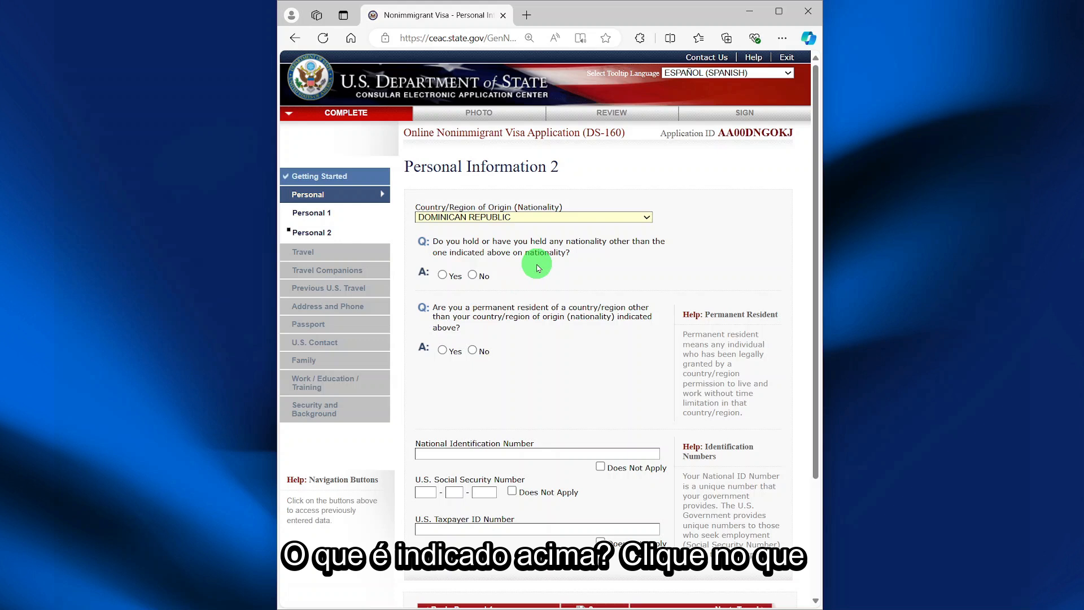
- Answer No to other nationality and residency, and mark National ID, SSN and Taxpayer ID Does Not Apply
{"action": "left_click", "coordinate": [472, 275]}
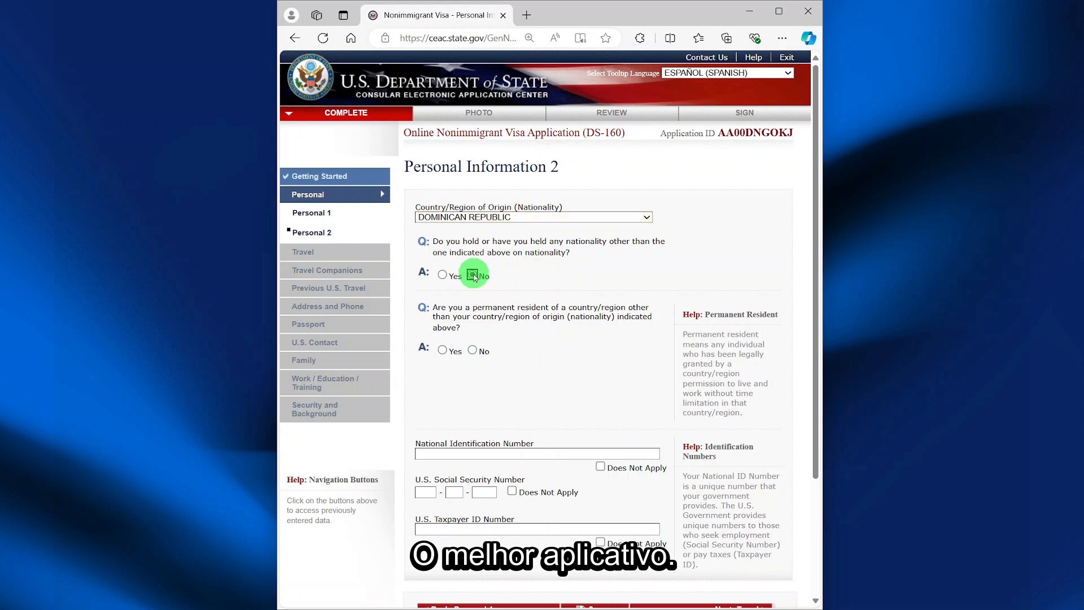
{"action": "left_click", "coordinate": [472, 351]}
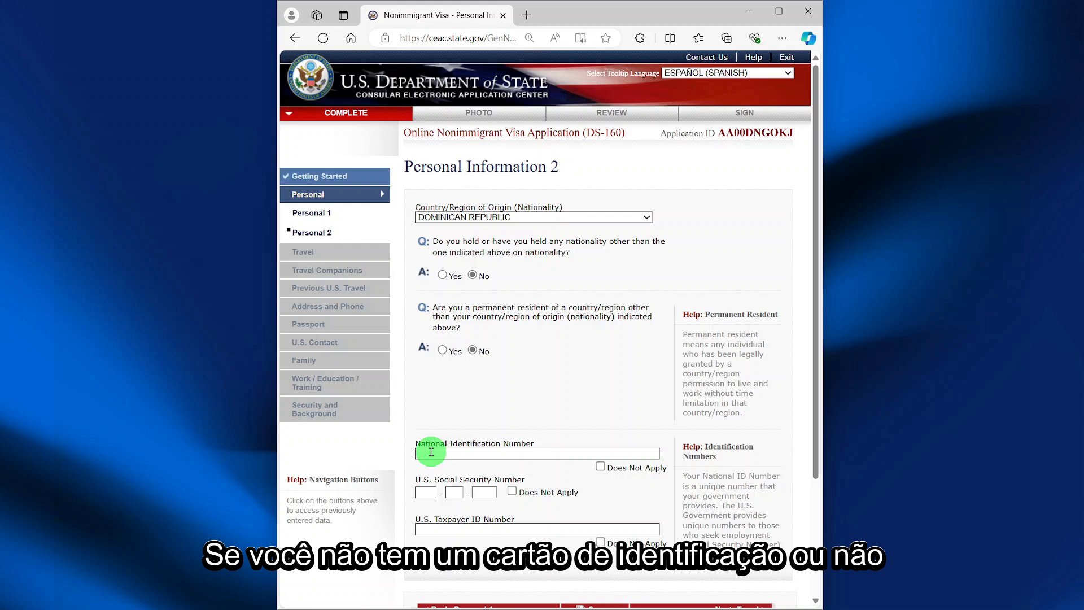
{"action": "left_click", "coordinate": [601, 467]}
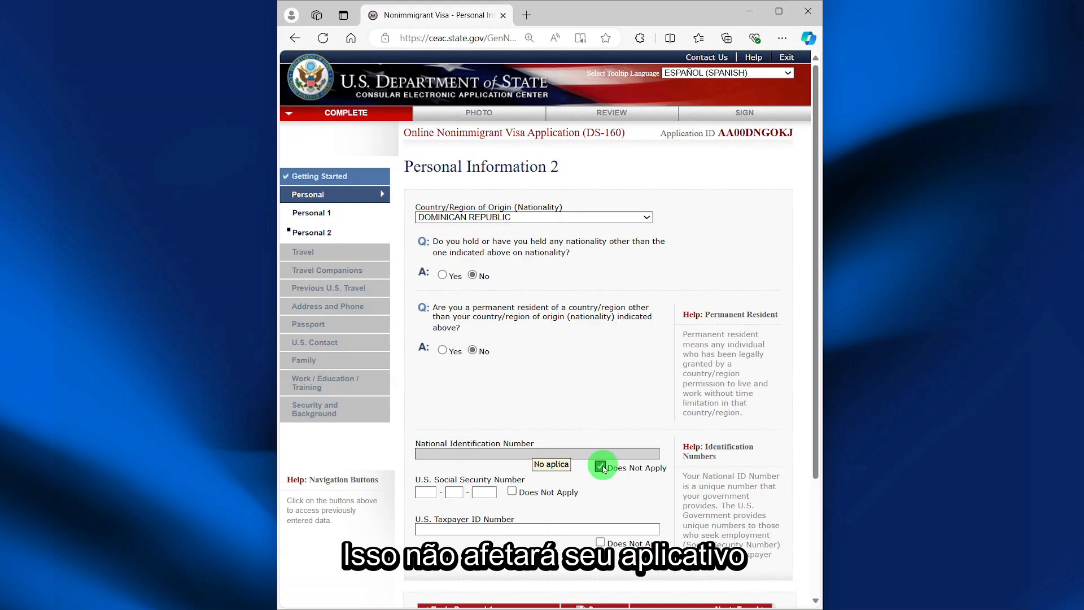
{"action": "scroll", "coordinate": [508, 424], "scroll_direction": "down", "scroll_amount": 2}
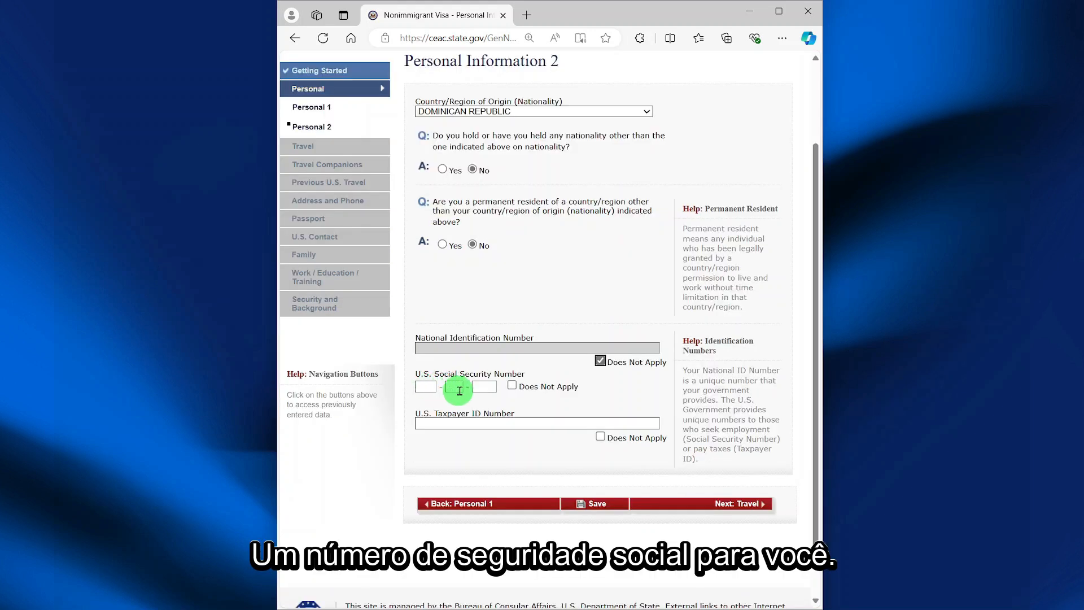
{"action": "left_click", "coordinate": [514, 387]}
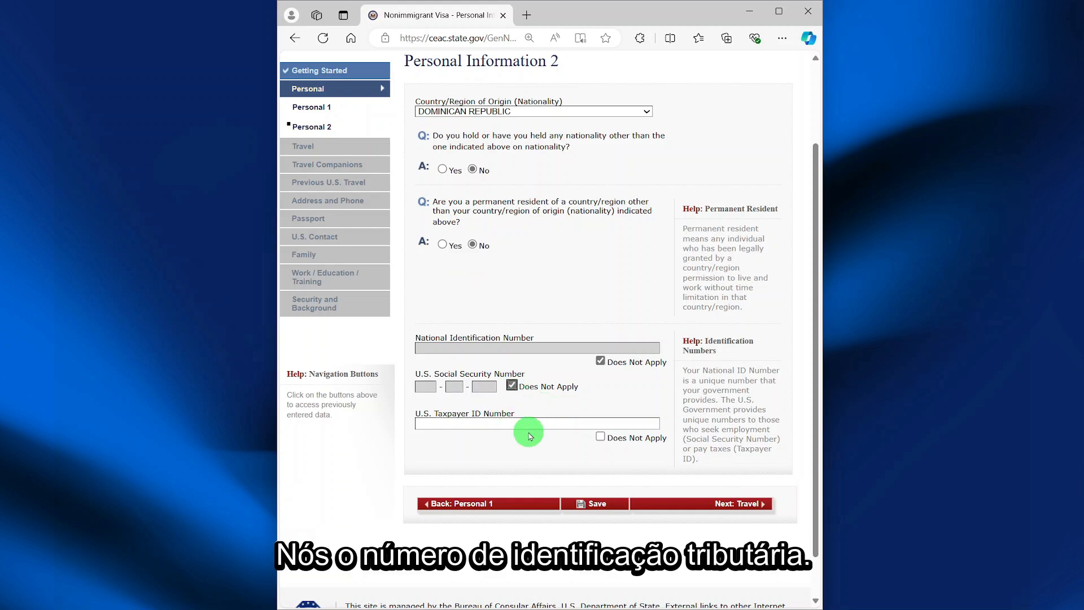
{"action": "left_click", "coordinate": [600, 436]}
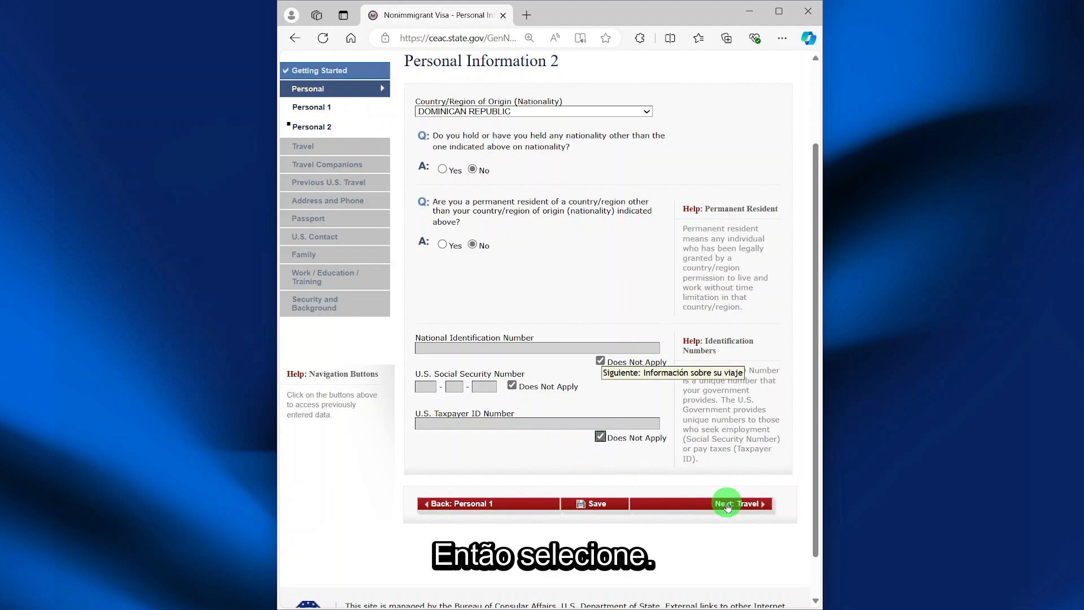
{"action": "left_click", "coordinate": [727, 506]}
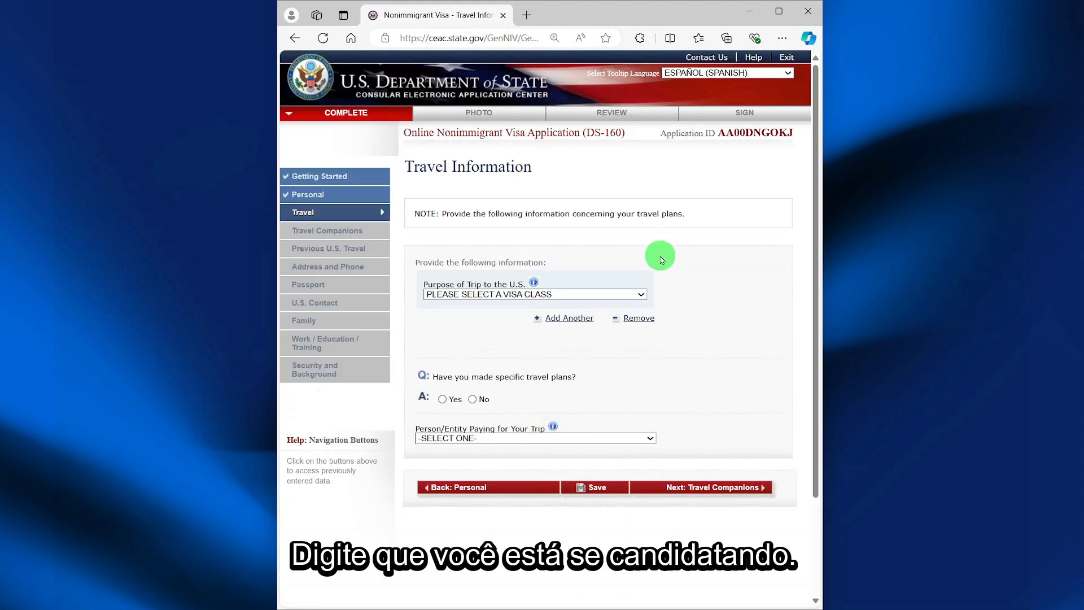
- Set the trip purpose to temporary business/pleasure visitor, B1/B2 business and tourism
{"action": "left_click", "coordinate": [642, 294]}
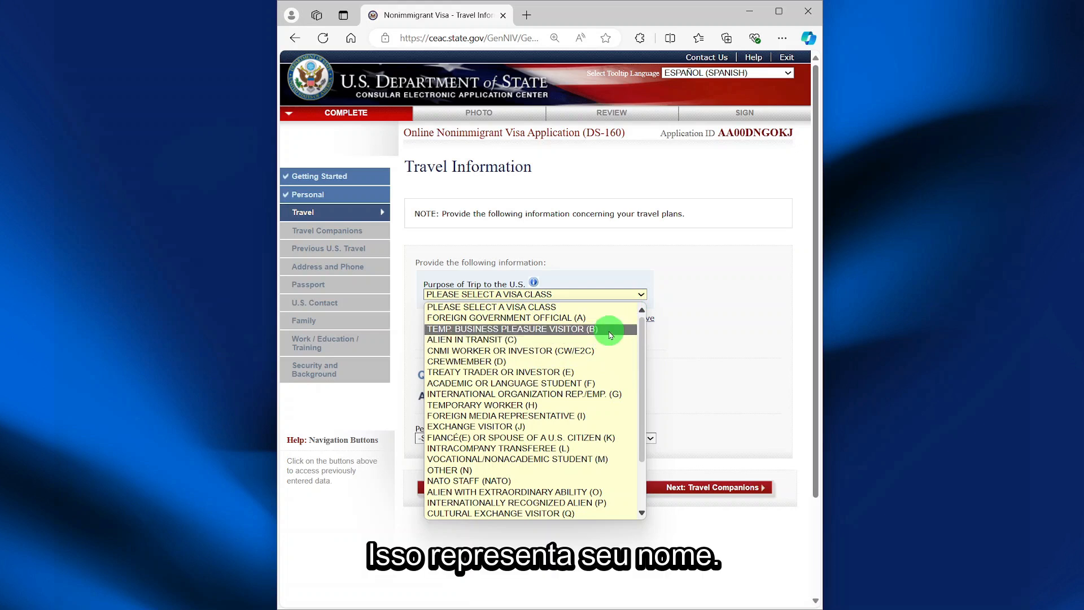
{"action": "left_click", "coordinate": [522, 334]}
{"action": "left_click", "coordinate": [605, 326]}
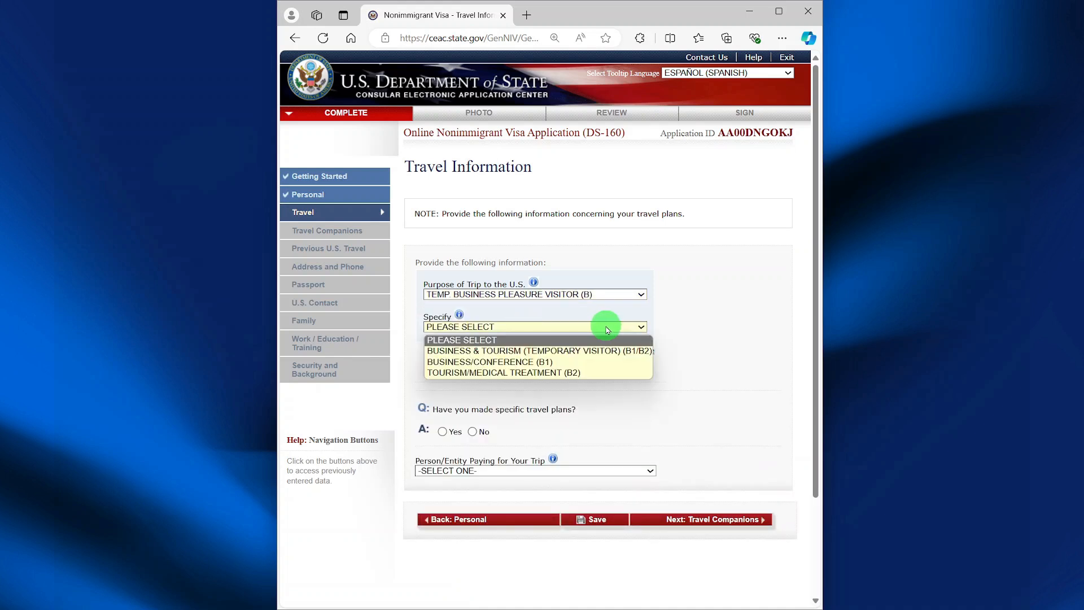
{"action": "left_click", "coordinate": [578, 352]}
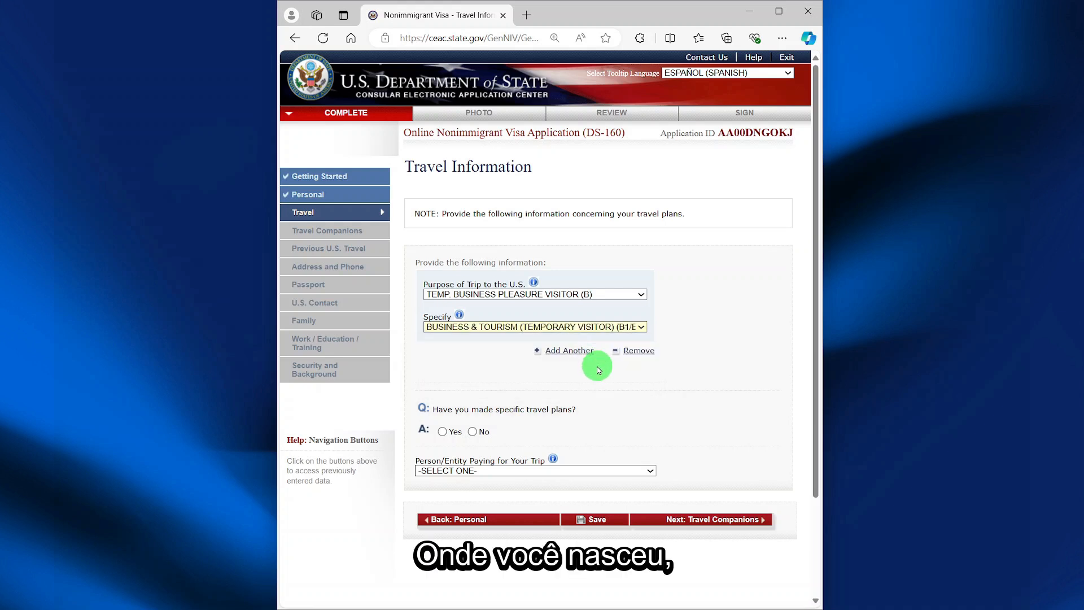
- Answer No to specific travel plans and choose SELF as the trip payer
{"action": "left_click", "coordinate": [473, 432]}
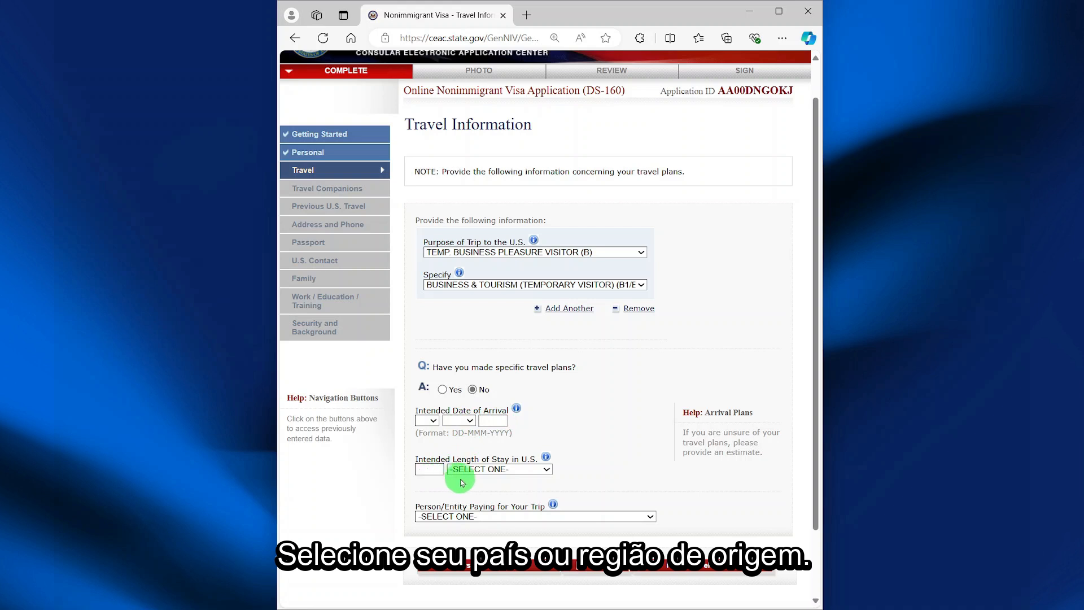
{"action": "left_click", "coordinate": [511, 517]}
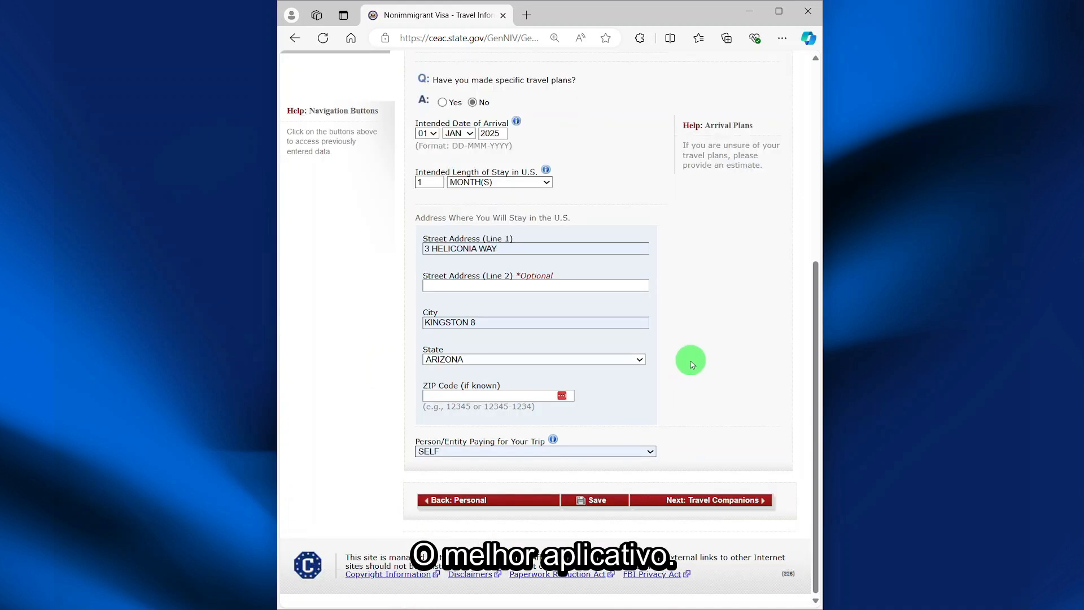
{"action": "left_click", "coordinate": [682, 504]}
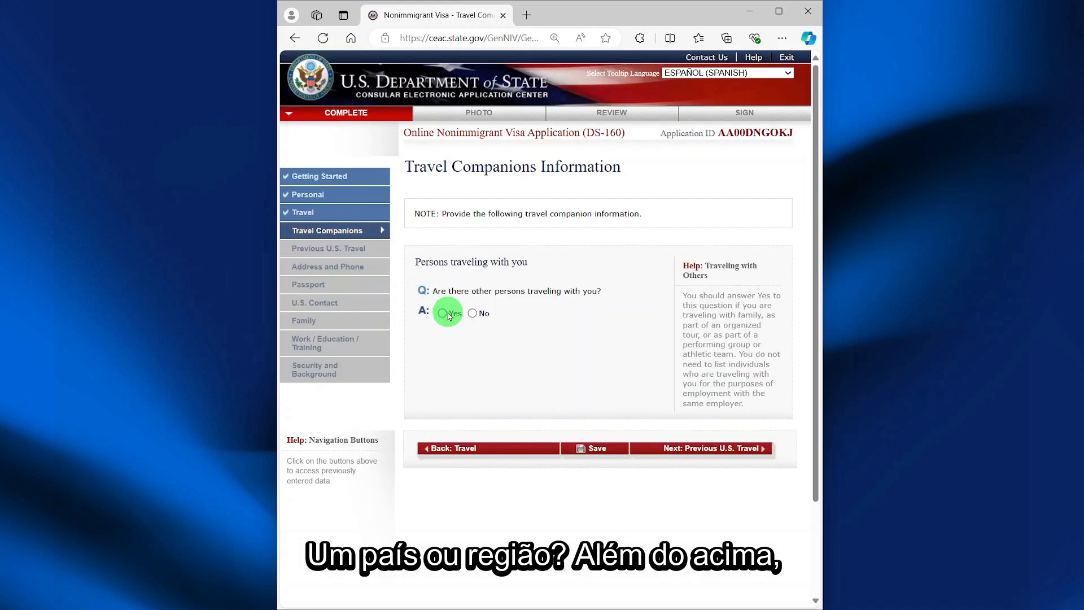
- Answer No to travel companions, prior U.S. visits, visas, refusals and immigrant petitions
{"action": "left_click", "coordinate": [472, 313]}
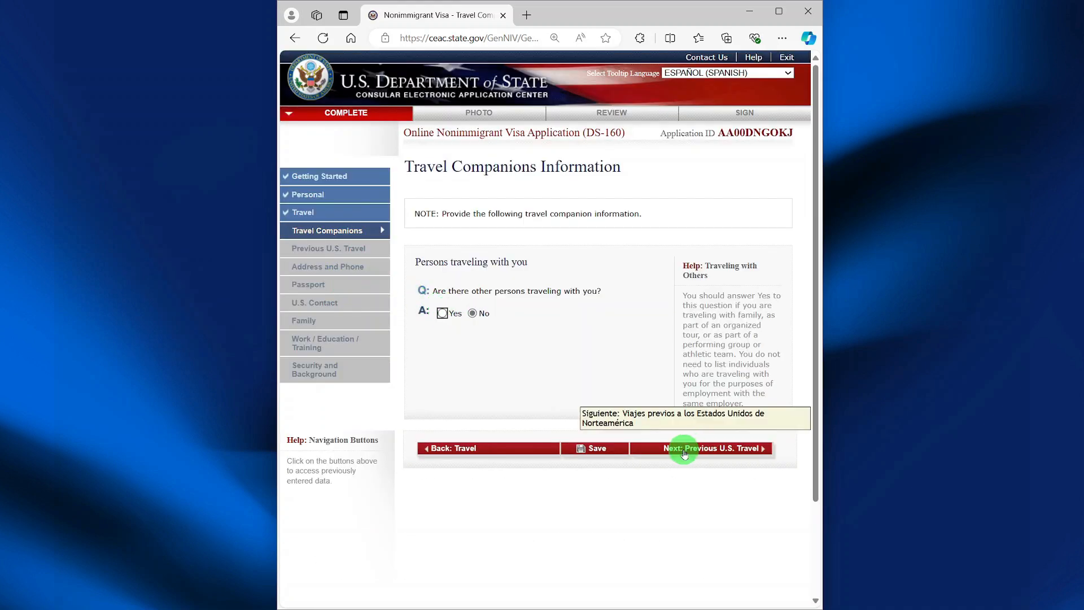
{"action": "left_click", "coordinate": [697, 452]}
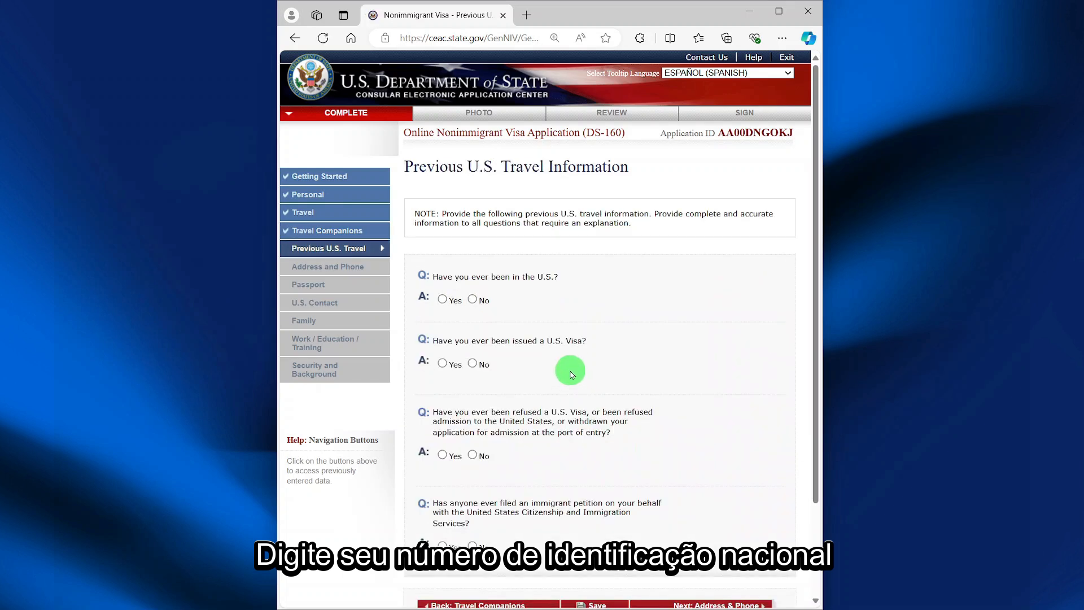
{"action": "left_click", "coordinate": [472, 300]}
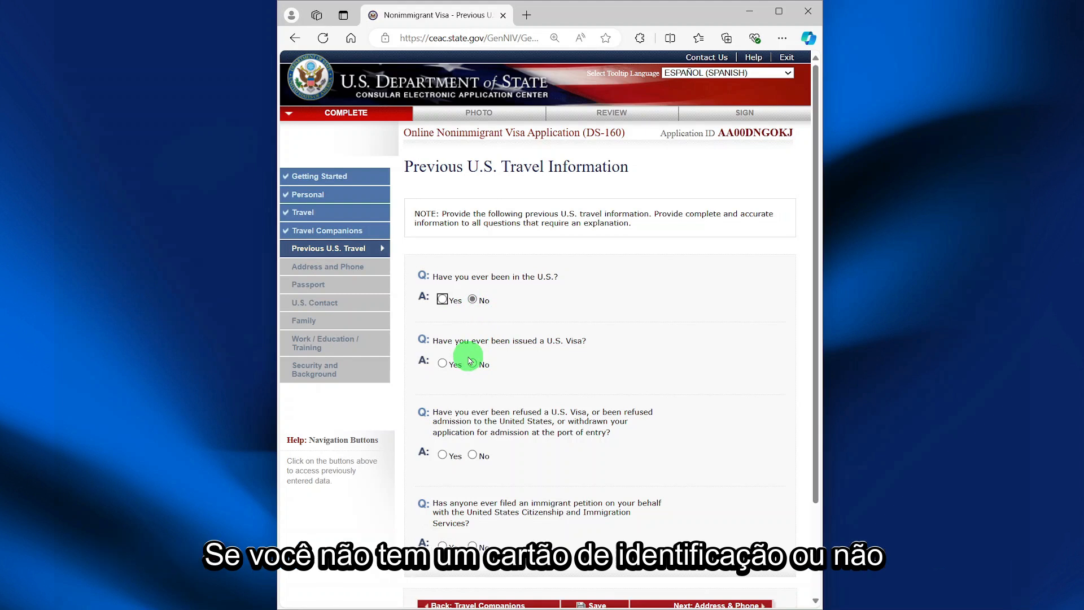
{"action": "left_click", "coordinate": [473, 363]}
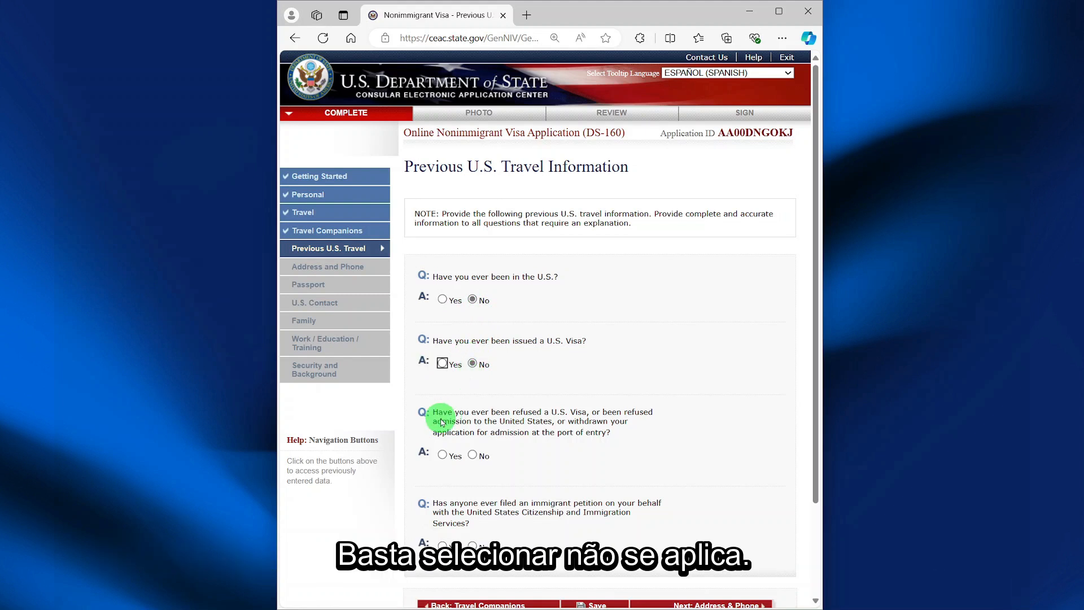
{"action": "left_click", "coordinate": [473, 455]}
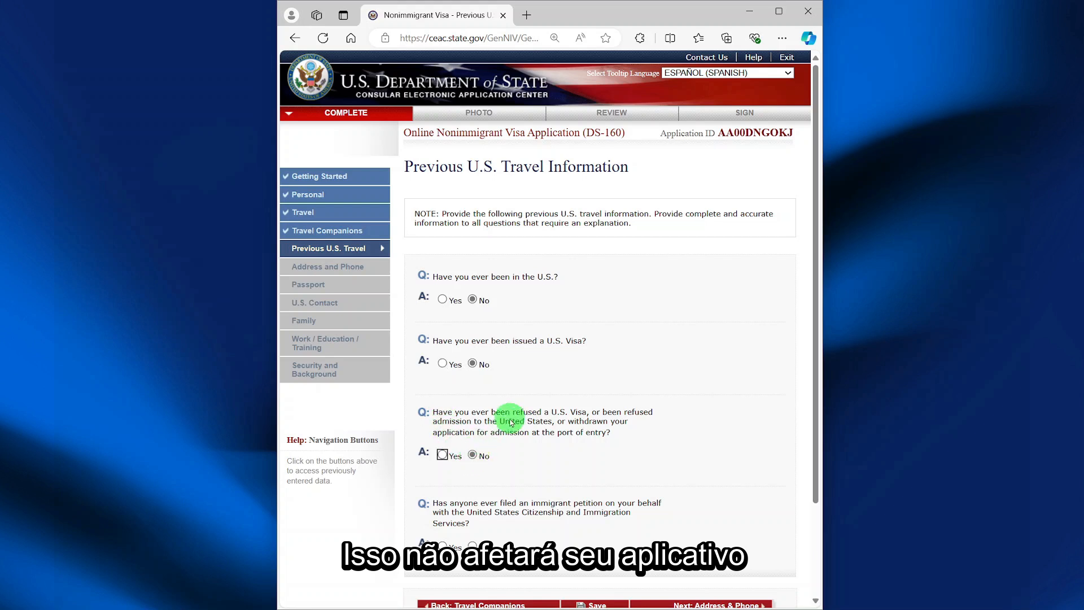
{"action": "scroll", "coordinate": [511, 422], "scroll_direction": "down", "scroll_amount": 2}
{"action": "mouse_move", "coordinate": [489, 415]}
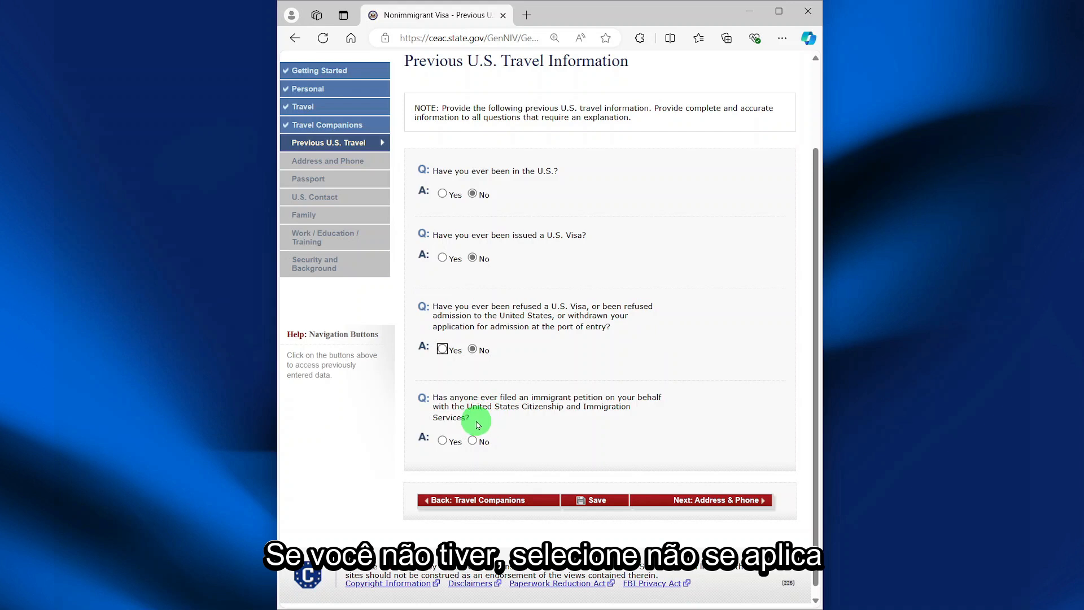
{"action": "left_click", "coordinate": [472, 441]}
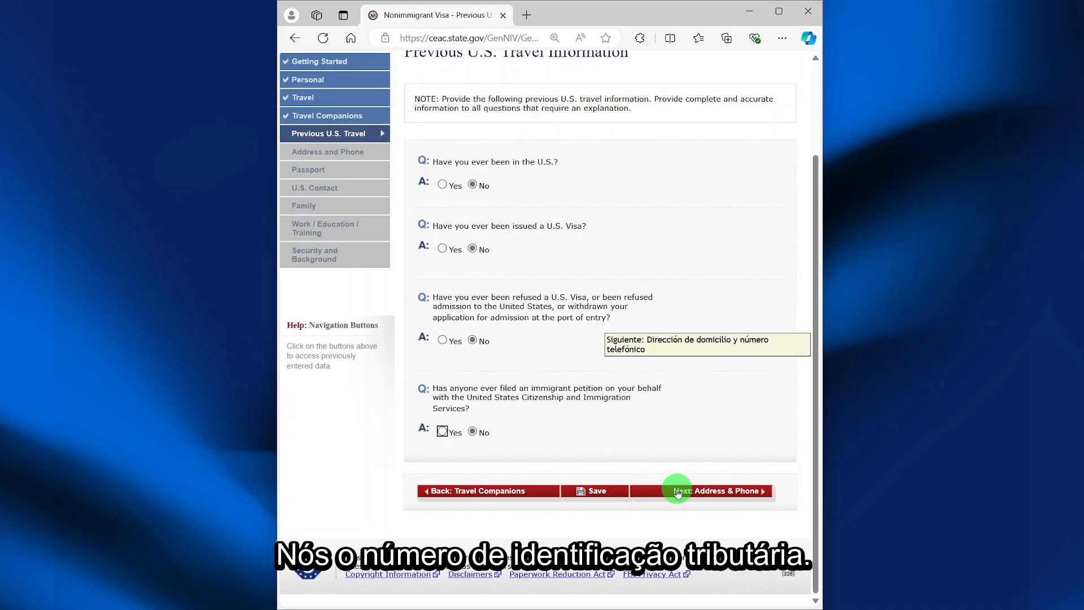
{"action": "left_click", "coordinate": [678, 492]}
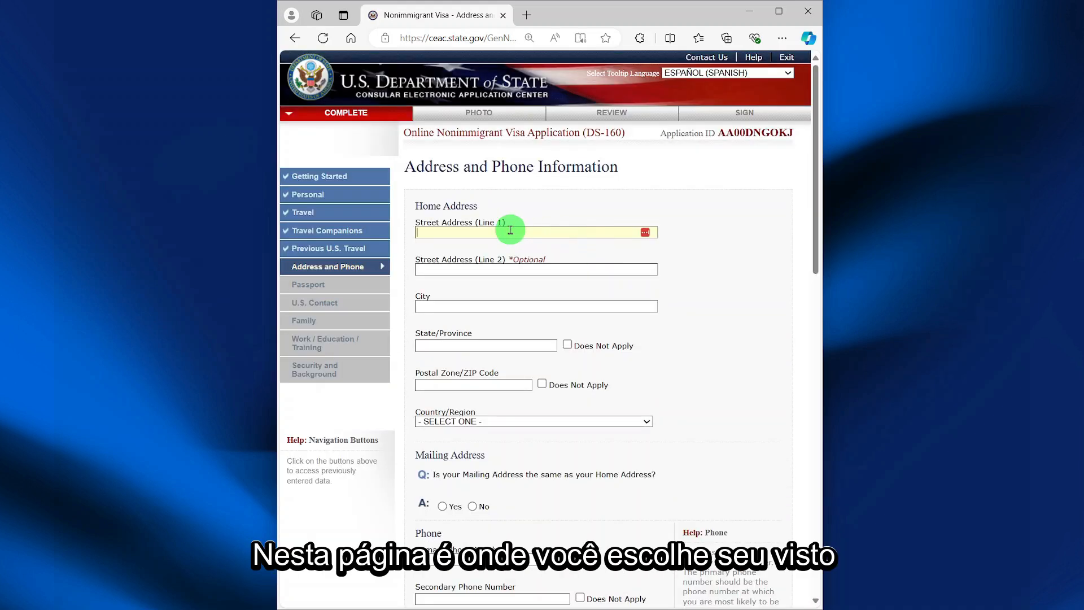
- Select FACEBOOK as the social media provider on the Address and Phone page
{"action": "scroll", "coordinate": [532, 286], "scroll_direction": "down", "scroll_amount": 2}
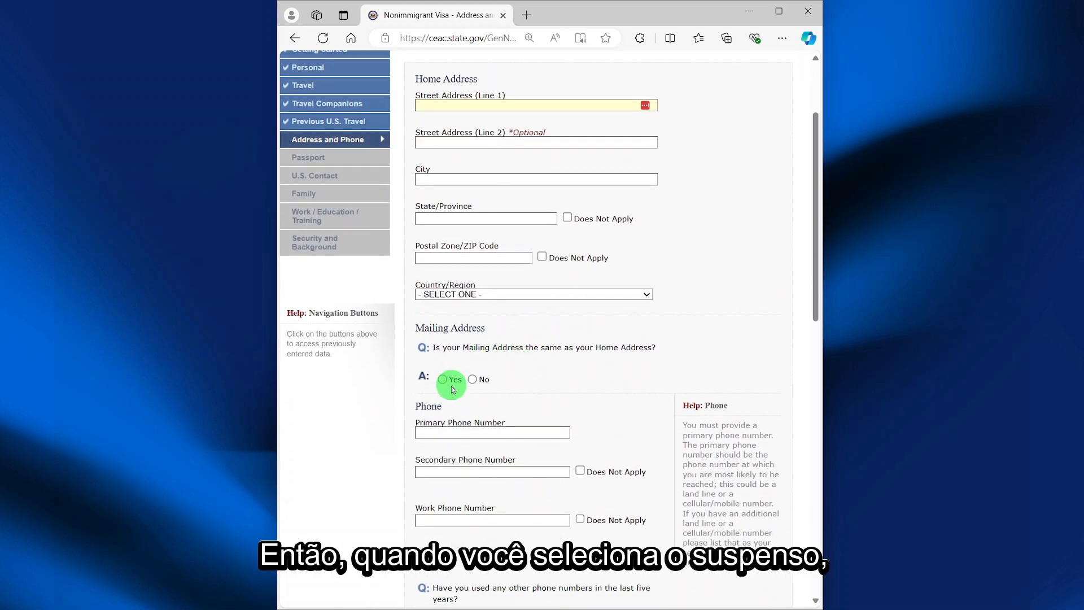
{"action": "left_click", "coordinate": [436, 102]}
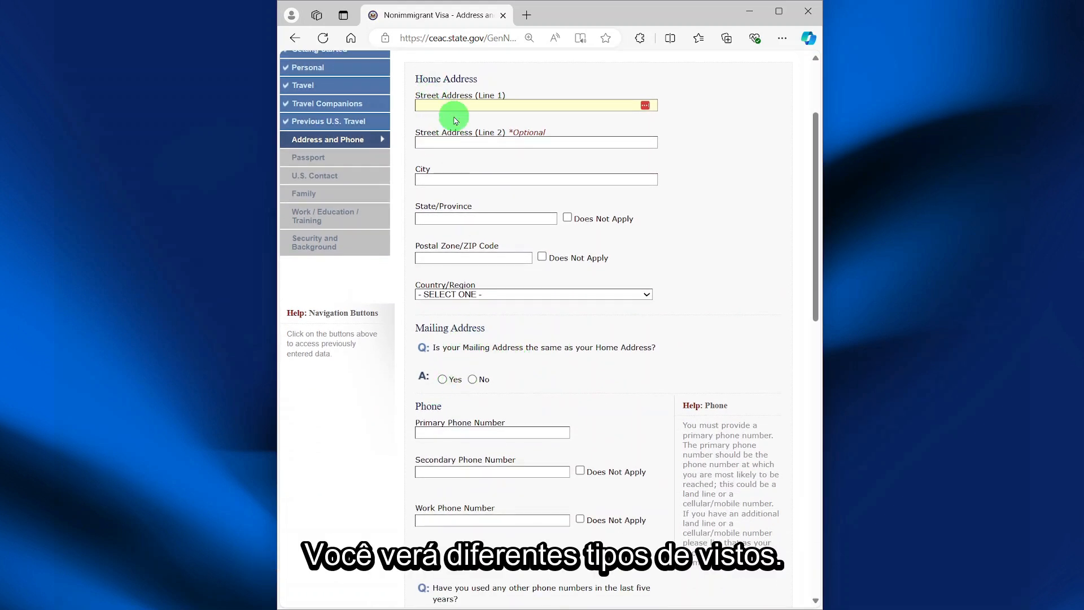
{"action": "scroll", "coordinate": [574, 333], "scroll_direction": "down", "scroll_amount": 5}
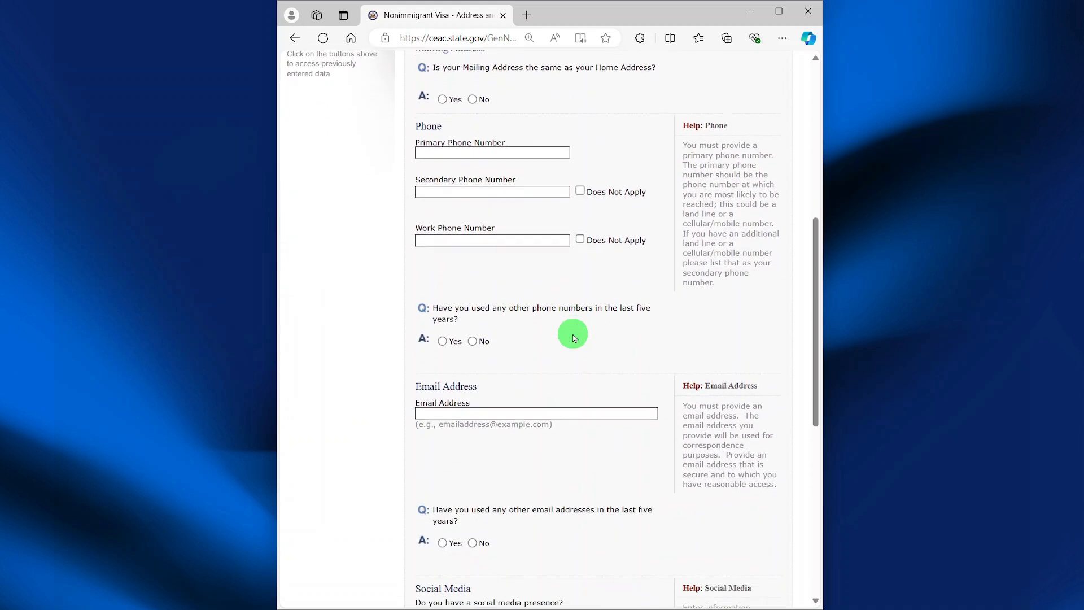
{"action": "scroll", "coordinate": [573, 335], "scroll_direction": "down", "scroll_amount": 2}
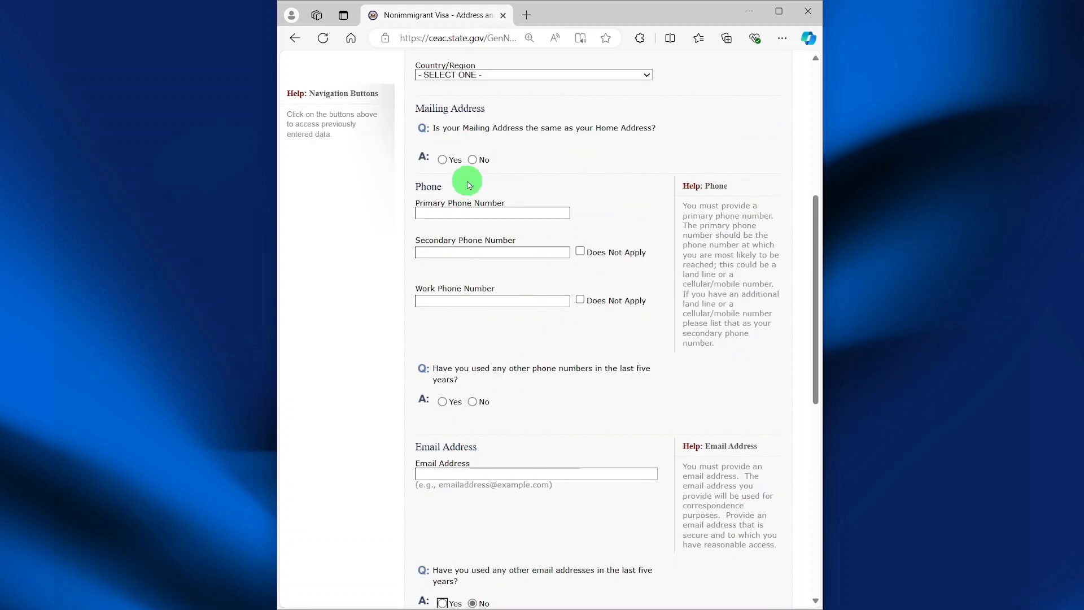
{"action": "scroll", "coordinate": [584, 514], "scroll_direction": "down", "scroll_amount": 8}
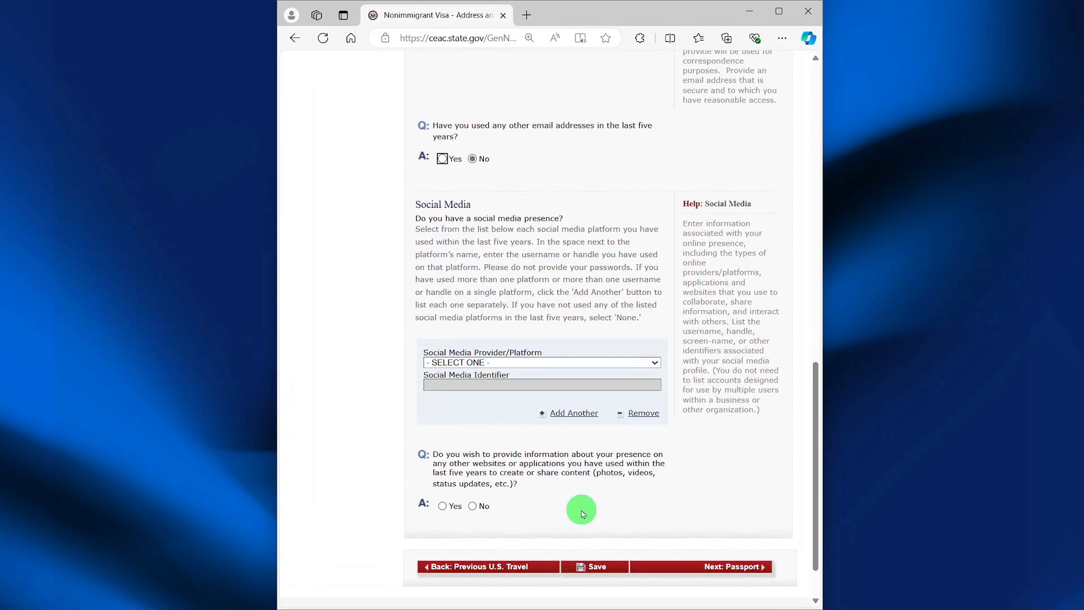
{"action": "left_click", "coordinate": [654, 363]}
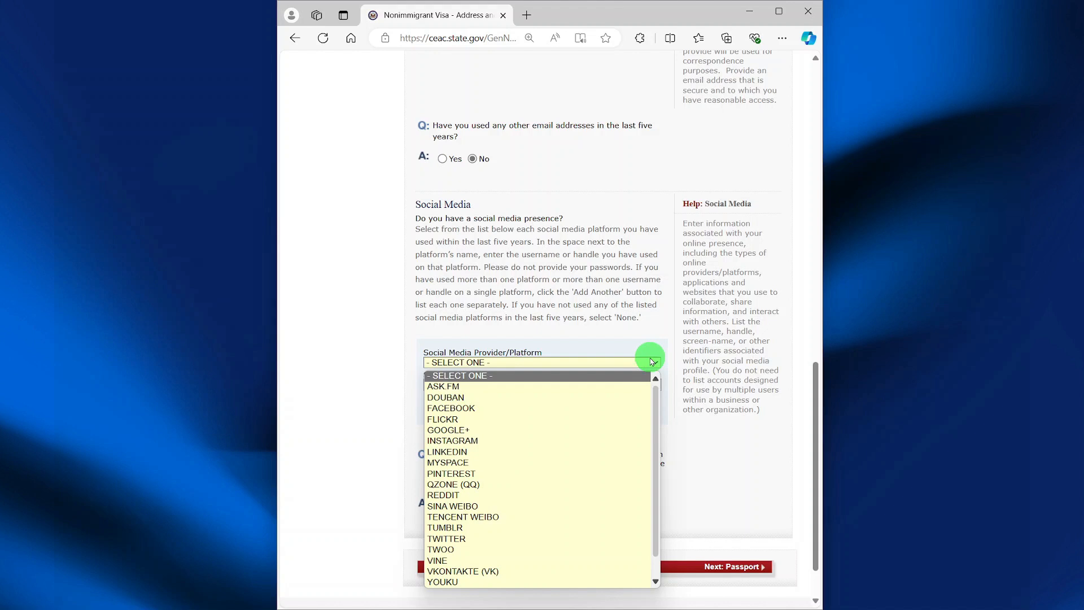
{"action": "left_click", "coordinate": [636, 407]}
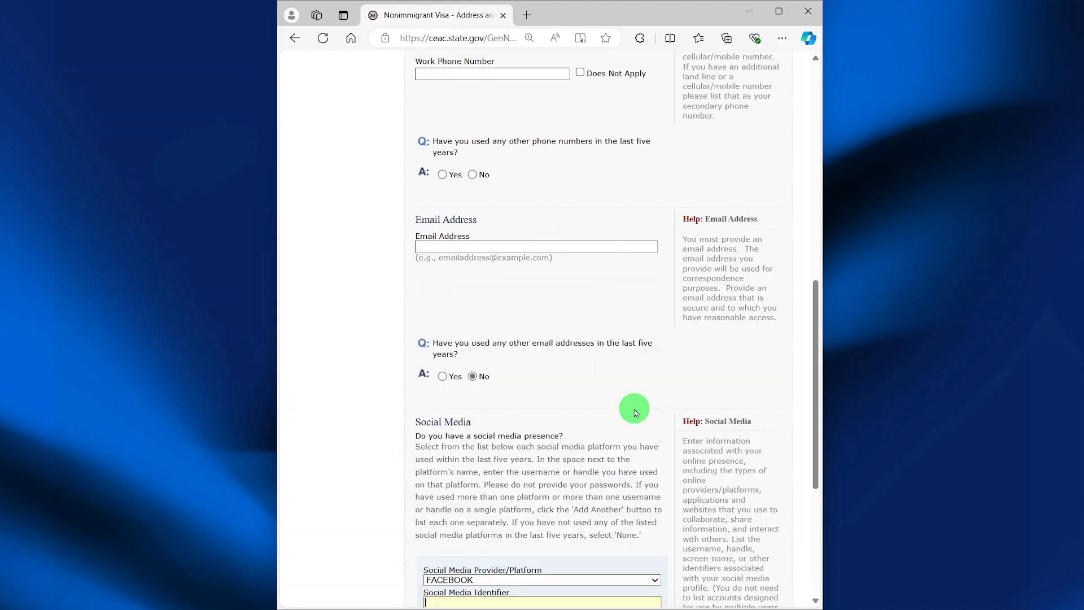
- Answer No to having a presence on other websites
{"action": "scroll", "coordinate": [429, 542], "scroll_direction": "down", "scroll_amount": 3}
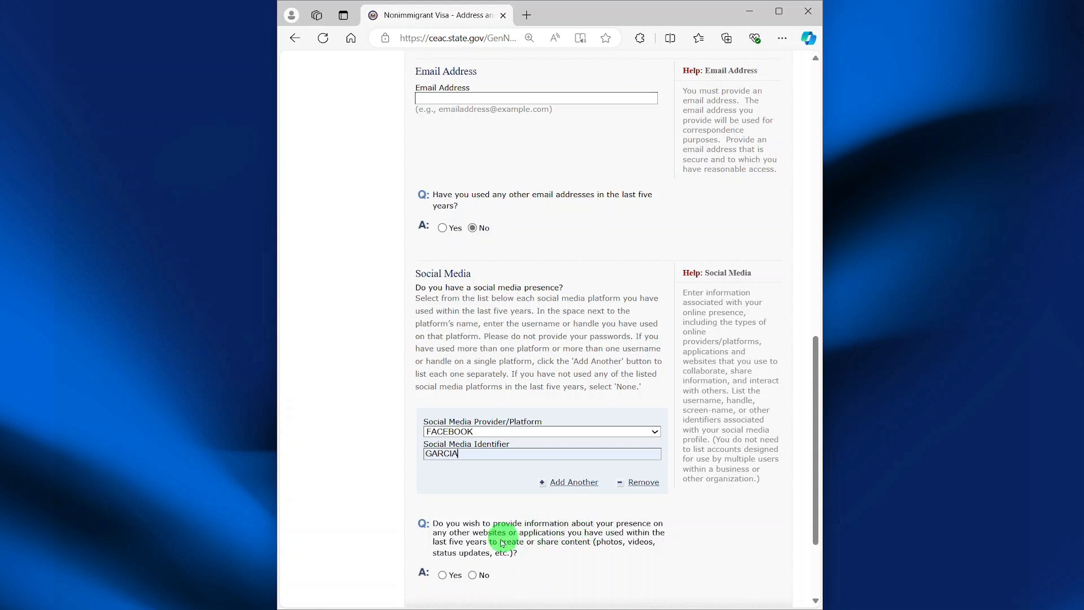
{"action": "scroll", "coordinate": [483, 540], "scroll_direction": "down", "scroll_amount": 2}
{"action": "left_click", "coordinate": [472, 469]}
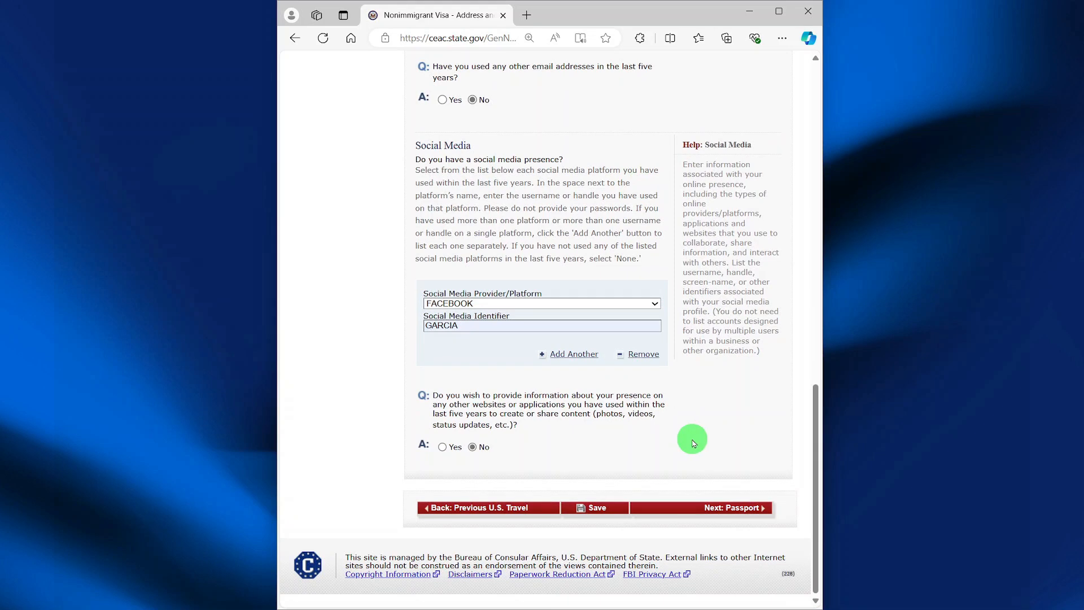
- Set a REGULAR passport, autofill its number and issuing place, and mark book number not applicable
{"action": "left_click", "coordinate": [710, 510]}
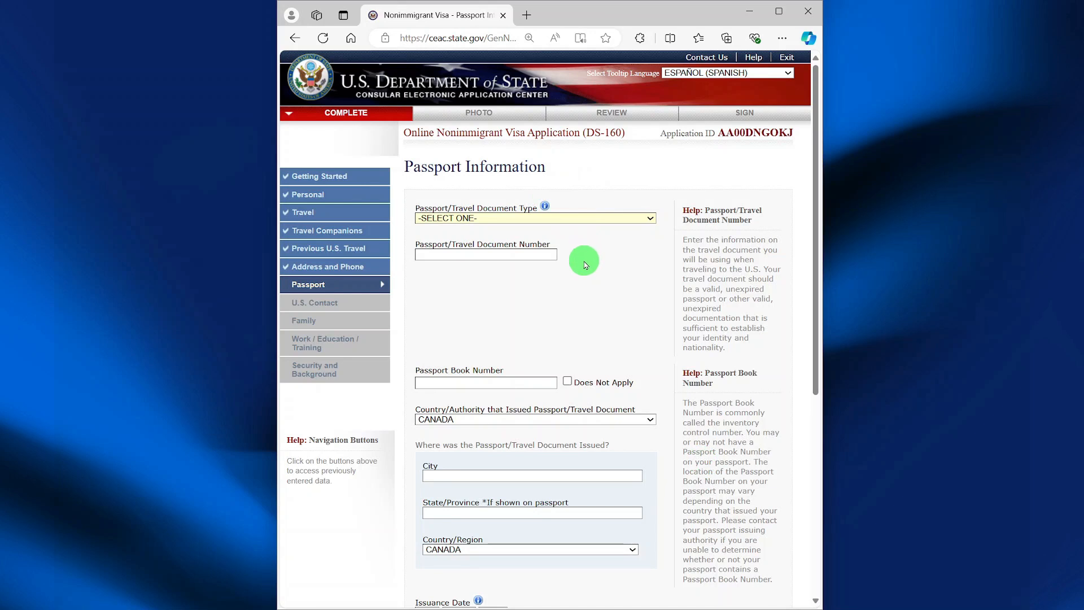
{"action": "left_click", "coordinate": [651, 219]}
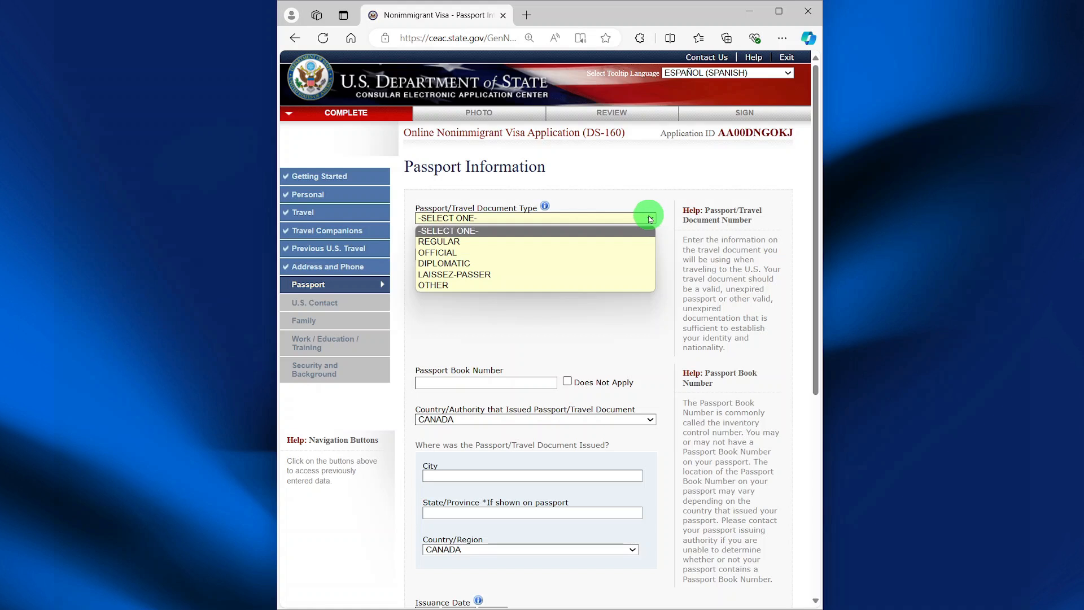
{"action": "left_click", "coordinate": [571, 242]}
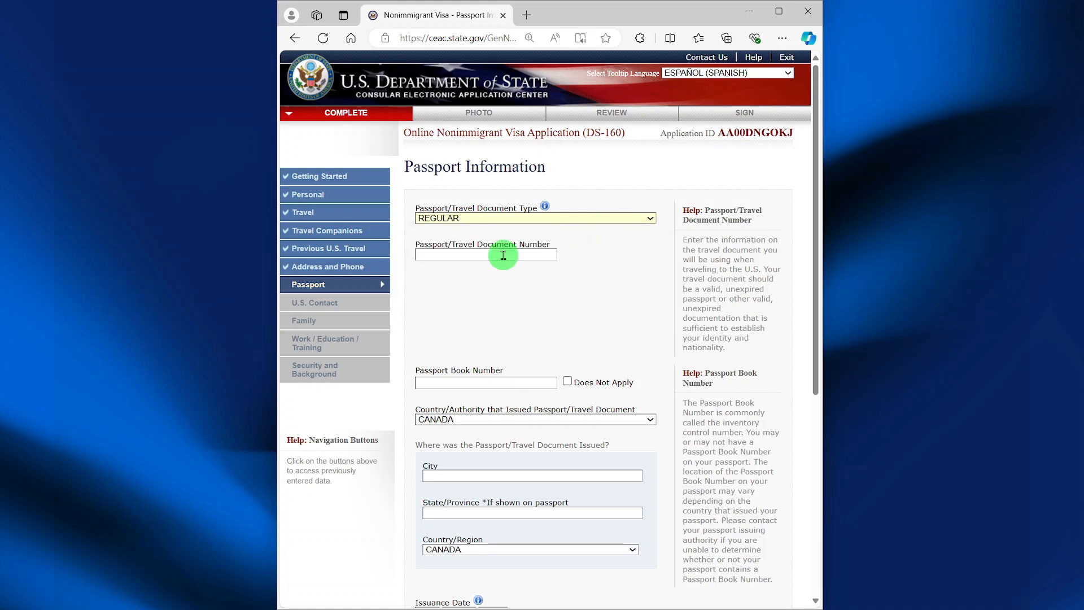
{"action": "left_click", "coordinate": [503, 255]}
{"action": "left_click", "coordinate": [452, 290]}
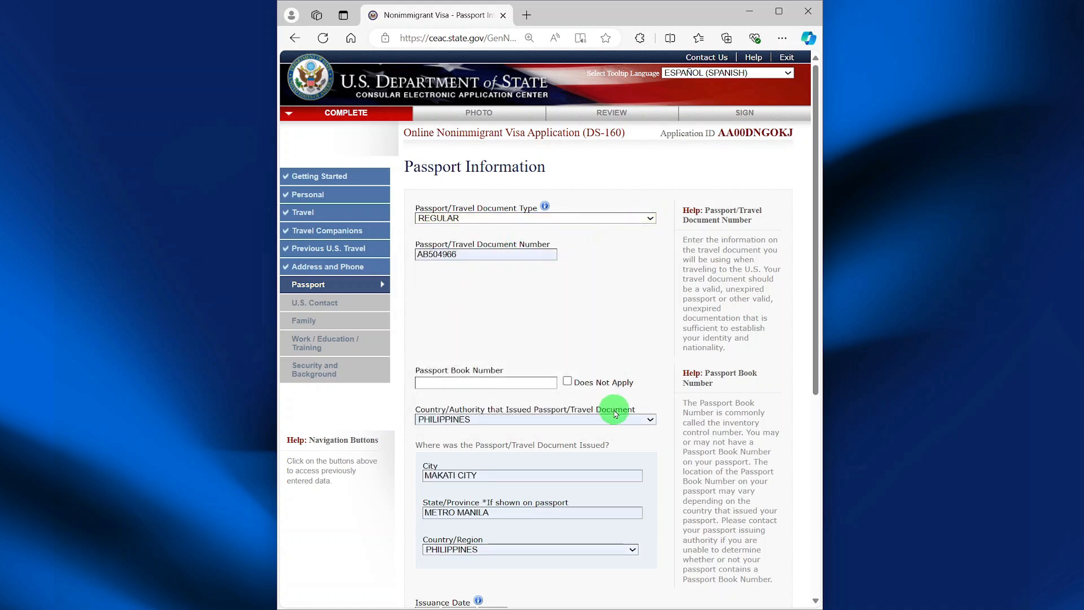
{"action": "left_click", "coordinate": [568, 383]}
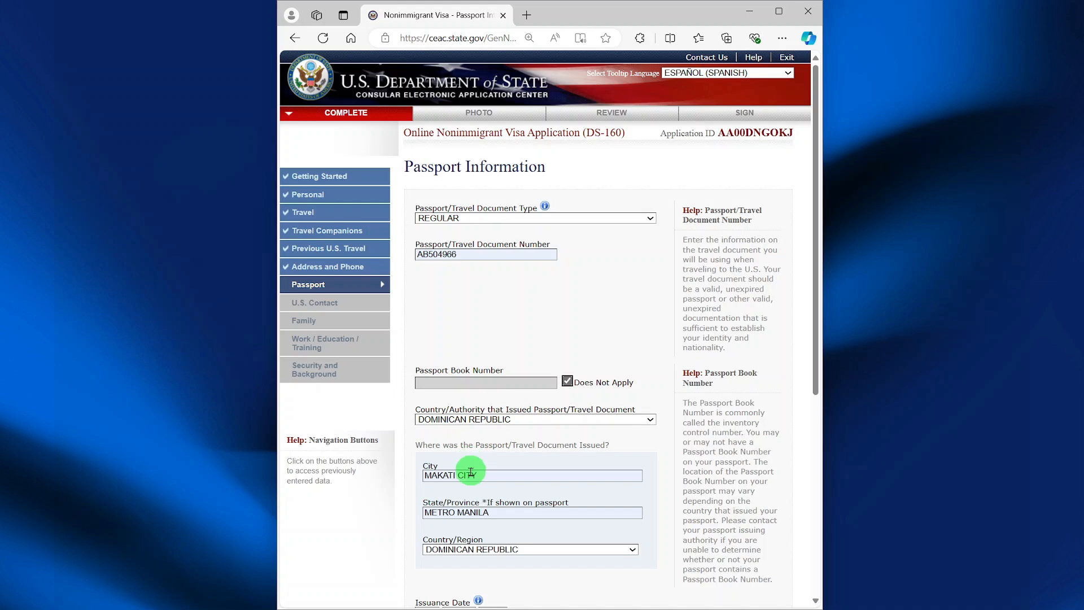
- Set the passport issuance day to 01 and the expiration day to 02
{"action": "scroll", "coordinate": [476, 475], "scroll_direction": "down", "scroll_amount": 6}
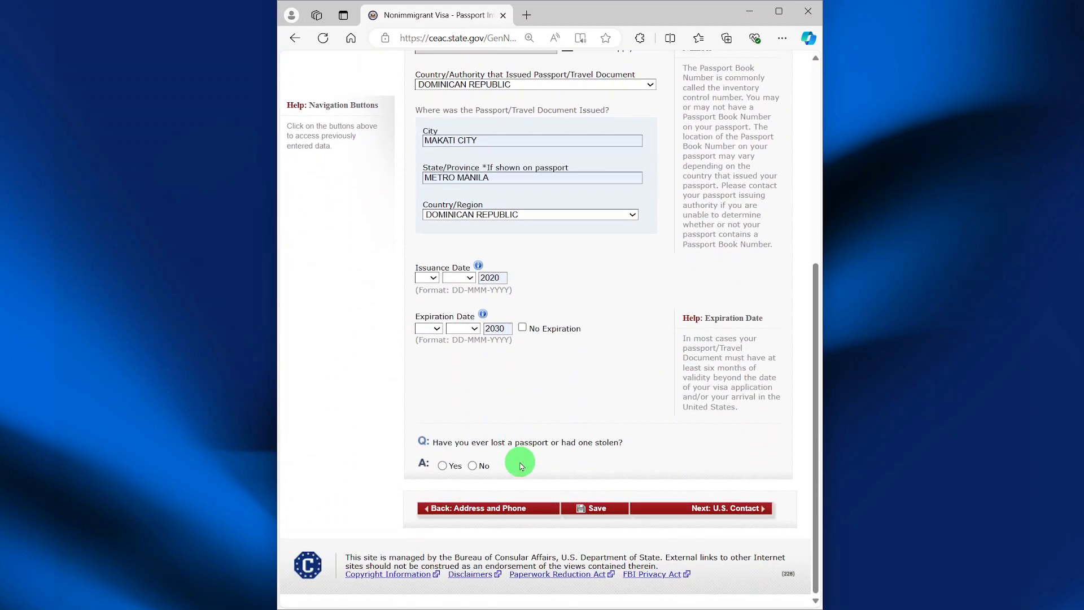
{"action": "left_click", "coordinate": [434, 278]}
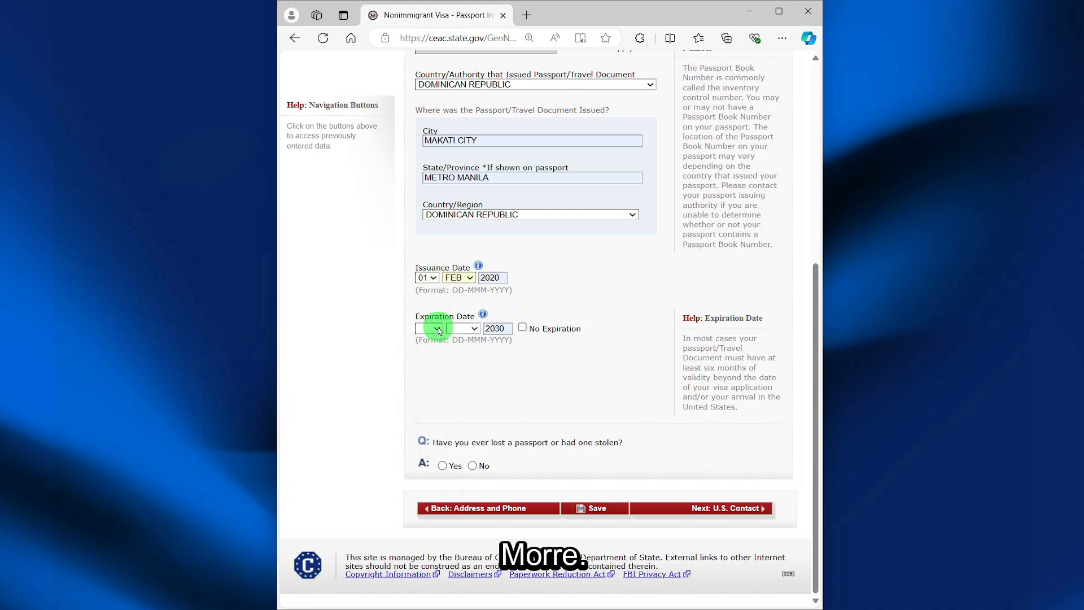
{"action": "left_click", "coordinate": [434, 326]}
{"action": "left_click", "coordinate": [429, 368]}
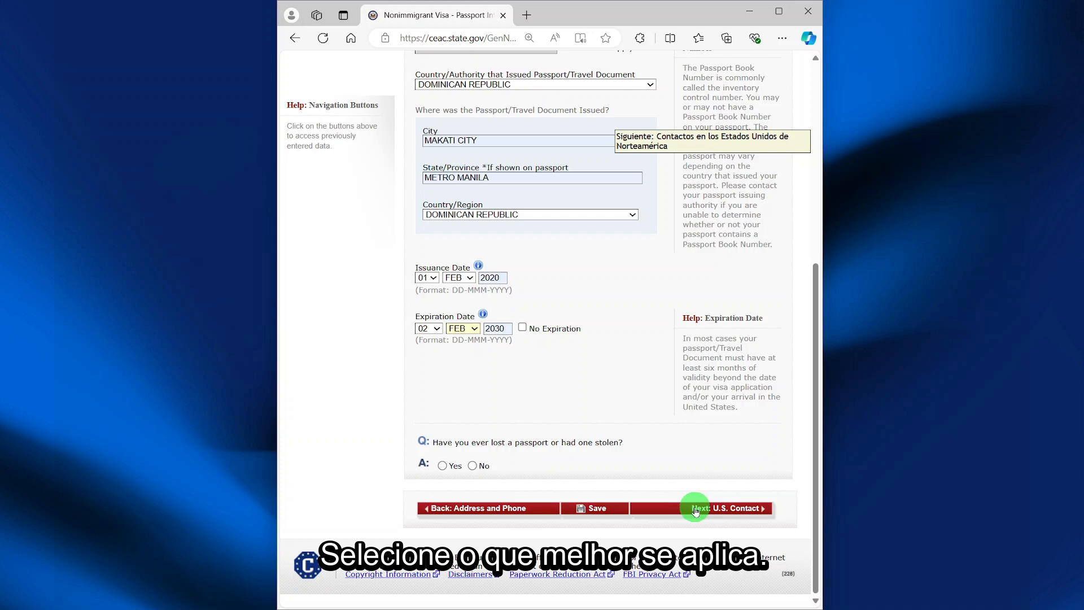
- Mark the U.S. contact person unknown and paste REDINCS TECHNOLOGY as the organization
{"action": "left_click", "coordinate": [696, 509]}
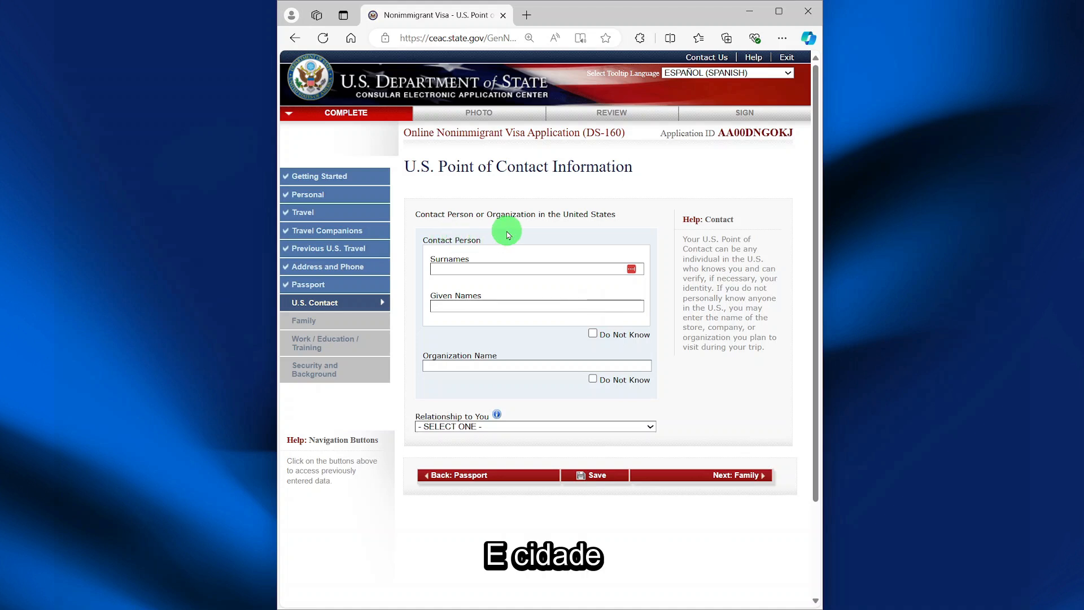
{"action": "left_click", "coordinate": [592, 333]}
{"action": "left_click", "coordinate": [530, 366]}
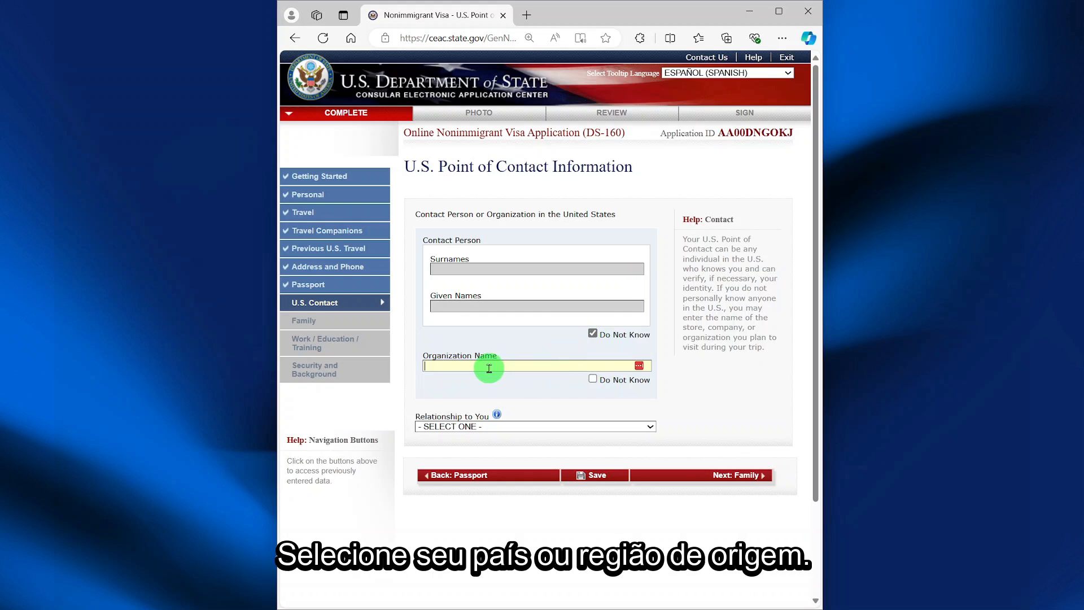
{"action": "type", "text": "REDINCS TECHNOLOGY"}
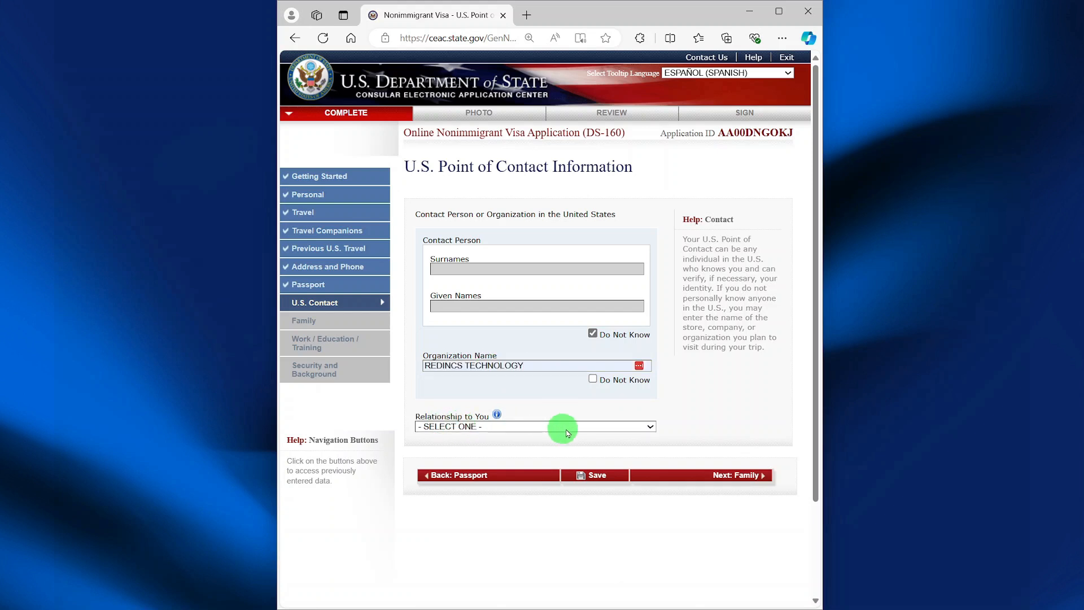
- Set the contact relationship to OTHER and continue to Family Information
{"action": "left_click", "coordinate": [647, 429]}
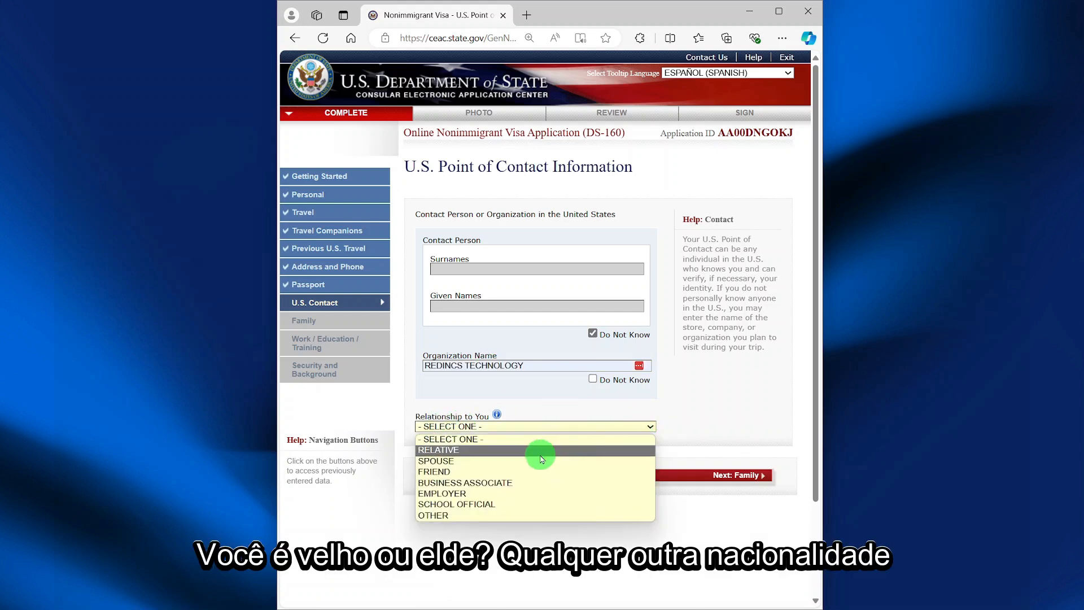
{"action": "left_click", "coordinate": [501, 516]}
{"action": "scroll", "coordinate": [509, 480], "scroll_direction": "down", "scroll_amount": 2}
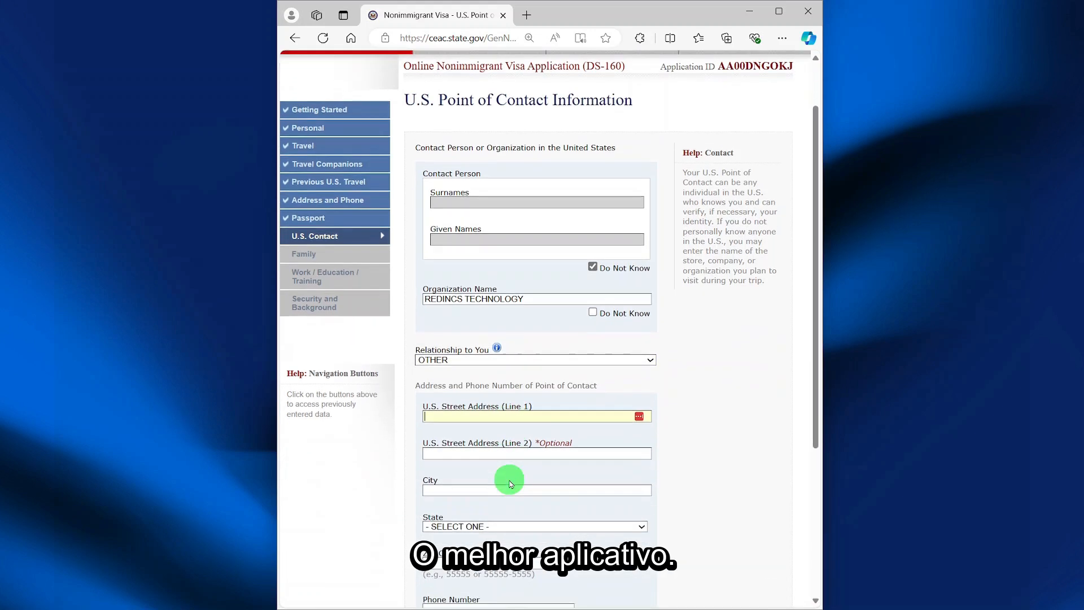
{"action": "scroll", "coordinate": [509, 481], "scroll_direction": "down", "scroll_amount": 2}
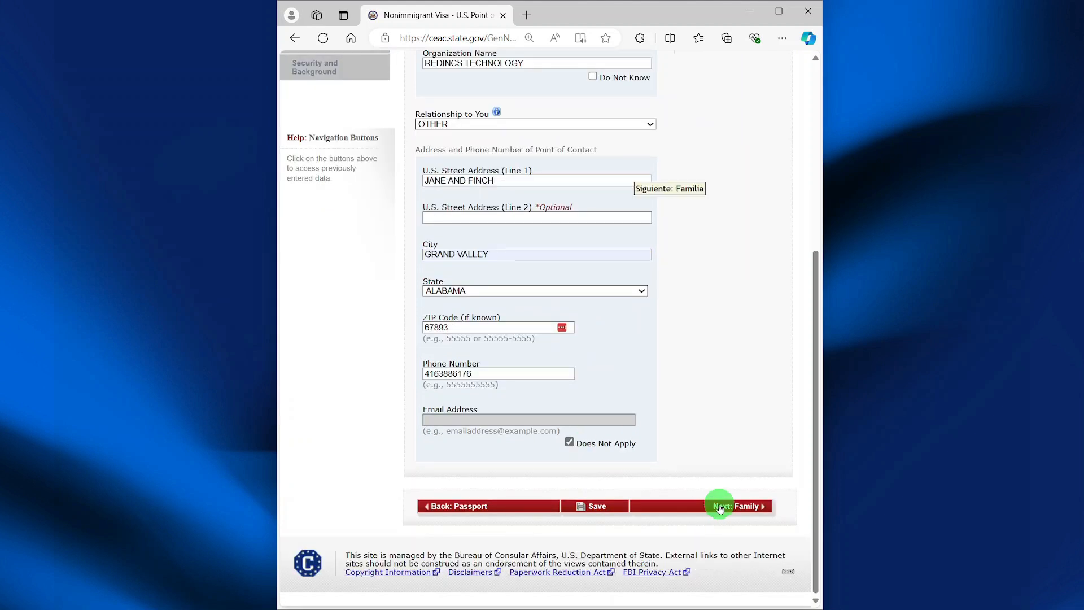
{"action": "left_click", "coordinate": [720, 509]}
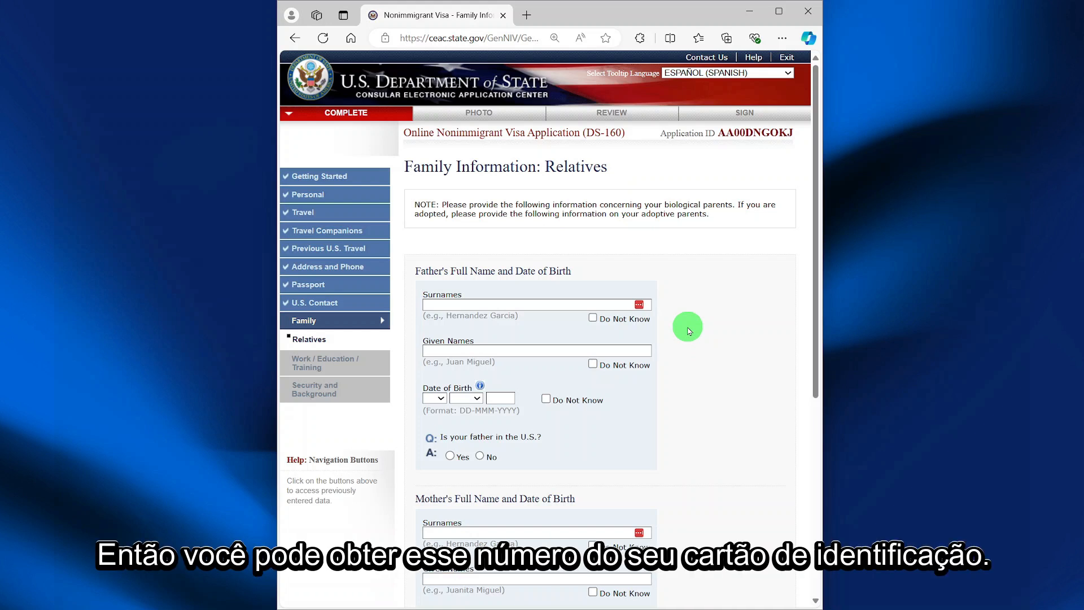
- Mark the father's and mother's surnames and given names as Do Not Know
{"action": "left_click", "coordinate": [593, 318]}
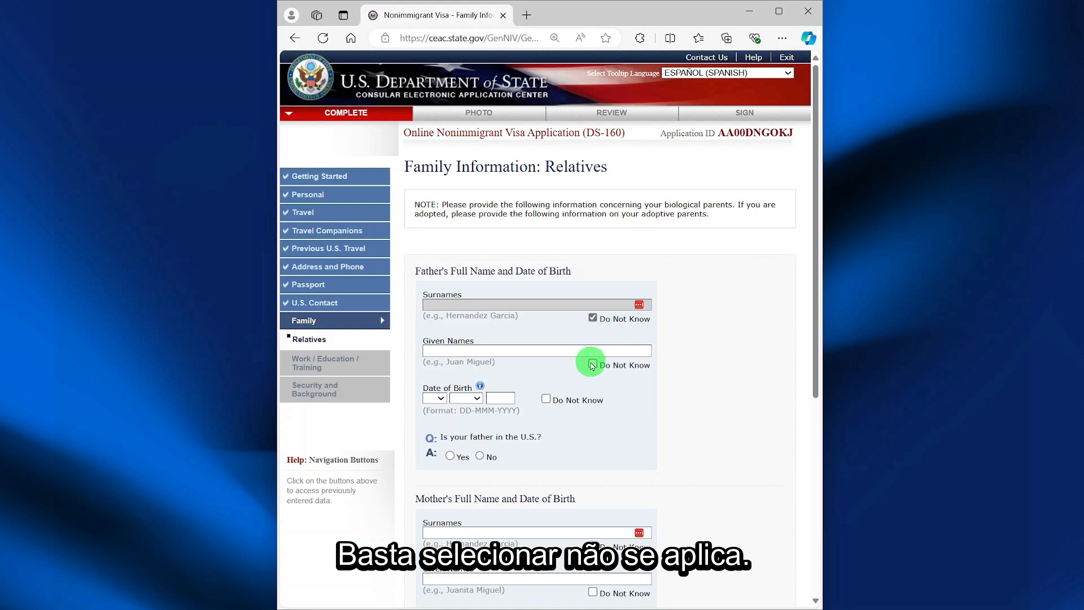
{"action": "left_click", "coordinate": [593, 364]}
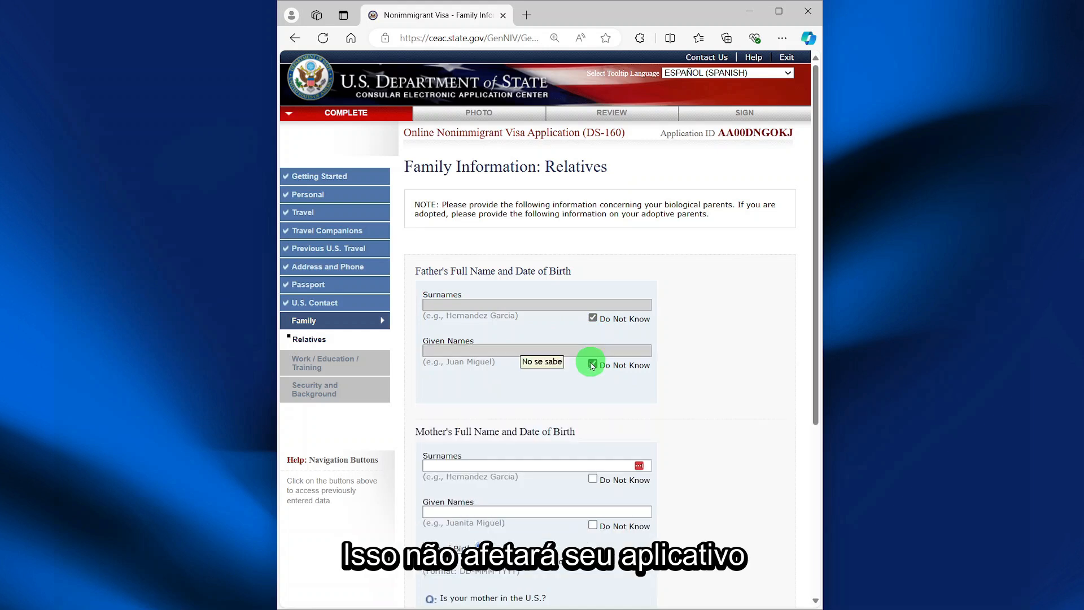
{"action": "scroll", "coordinate": [590, 372], "scroll_direction": "down", "scroll_amount": 1}
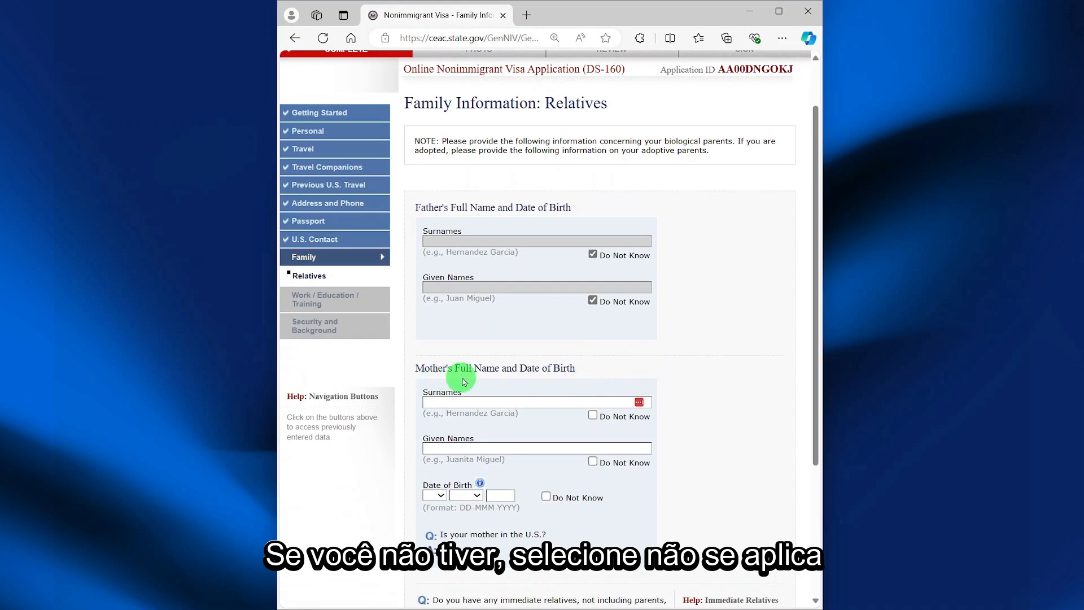
{"action": "left_click", "coordinate": [595, 417]}
{"action": "left_click", "coordinate": [595, 461]}
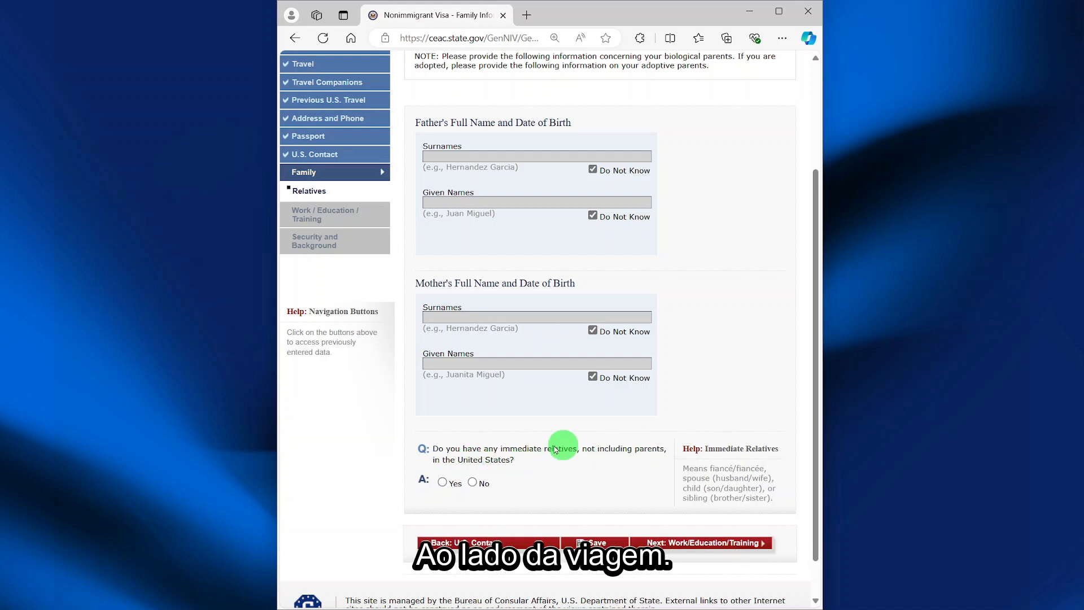
- Answer No to both the immediate and other U.S. relatives questions
{"action": "left_click", "coordinate": [473, 483]}
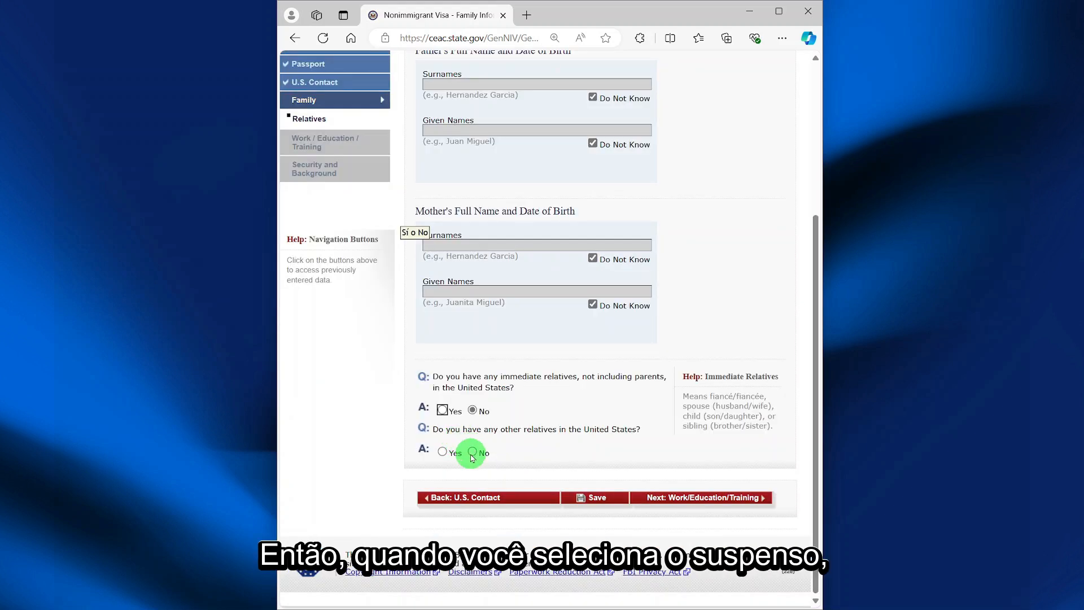
{"action": "left_click", "coordinate": [473, 455]}
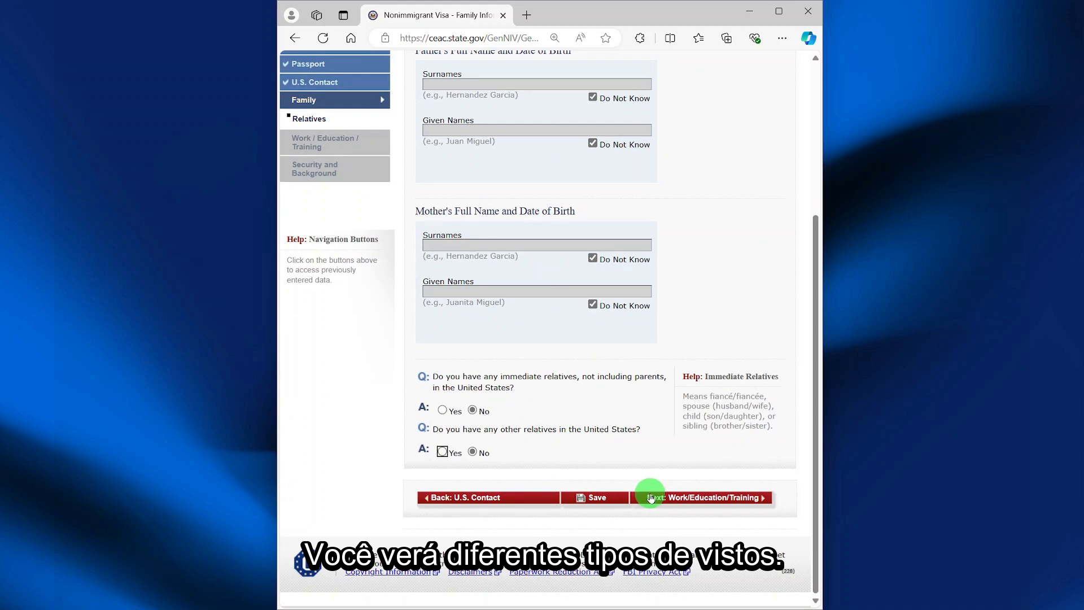
{"action": "left_click", "coordinate": [652, 498]}
- Set primary occupation to COMPUTER SCIENCE, monthly income 200000 and duties N/A
{"action": "left_click", "coordinate": [651, 274]}
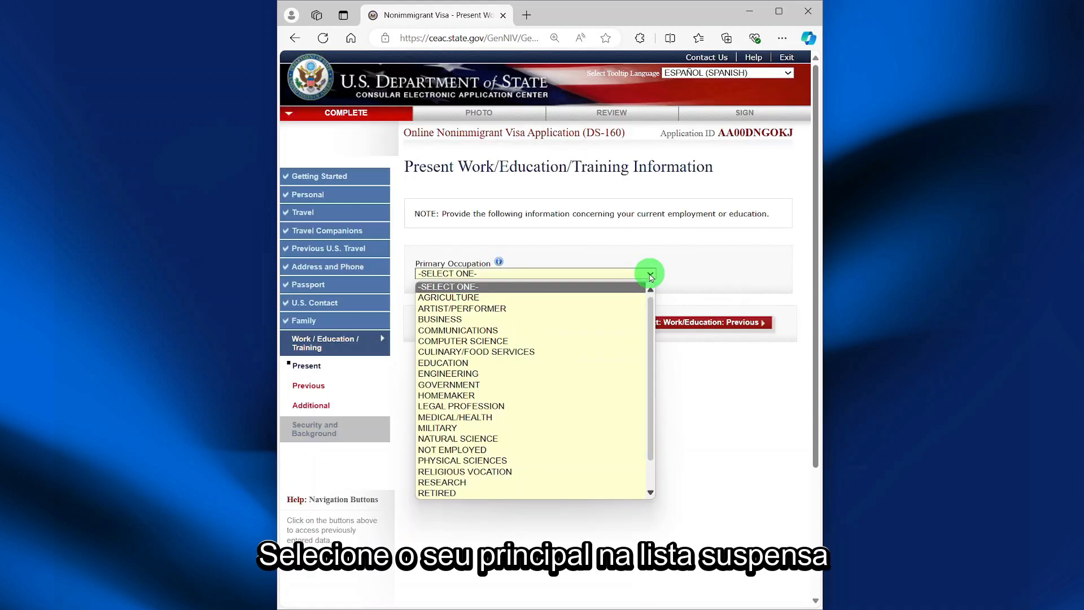
{"action": "left_click", "coordinate": [525, 342]}
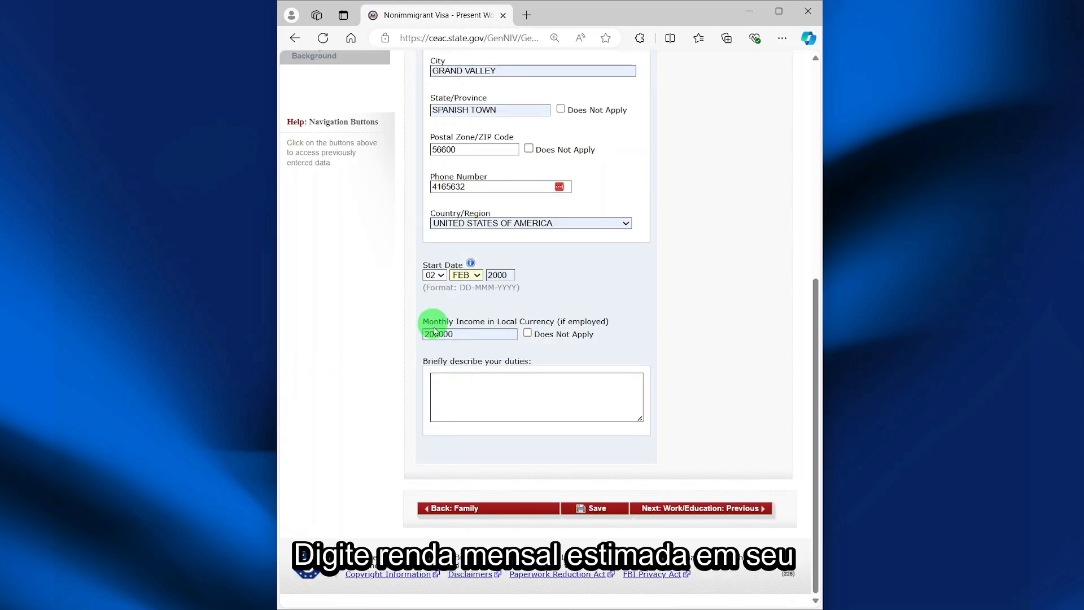
{"action": "left_click", "coordinate": [437, 334]}
{"action": "type", "text": "200000"}
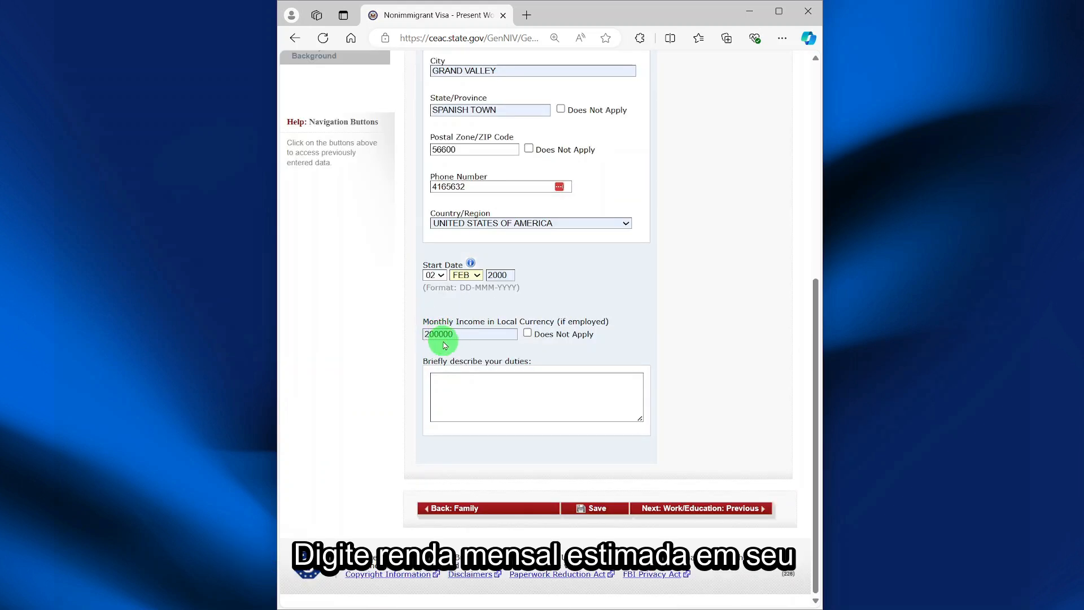
{"action": "left_click", "coordinate": [481, 383]}
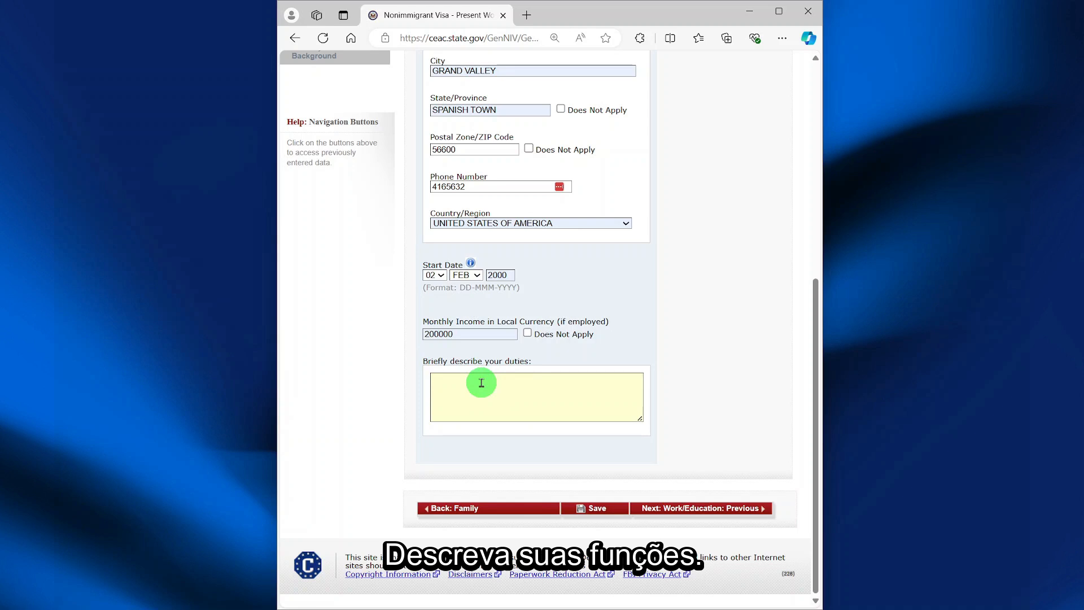
{"action": "type", "text": "N/A"}
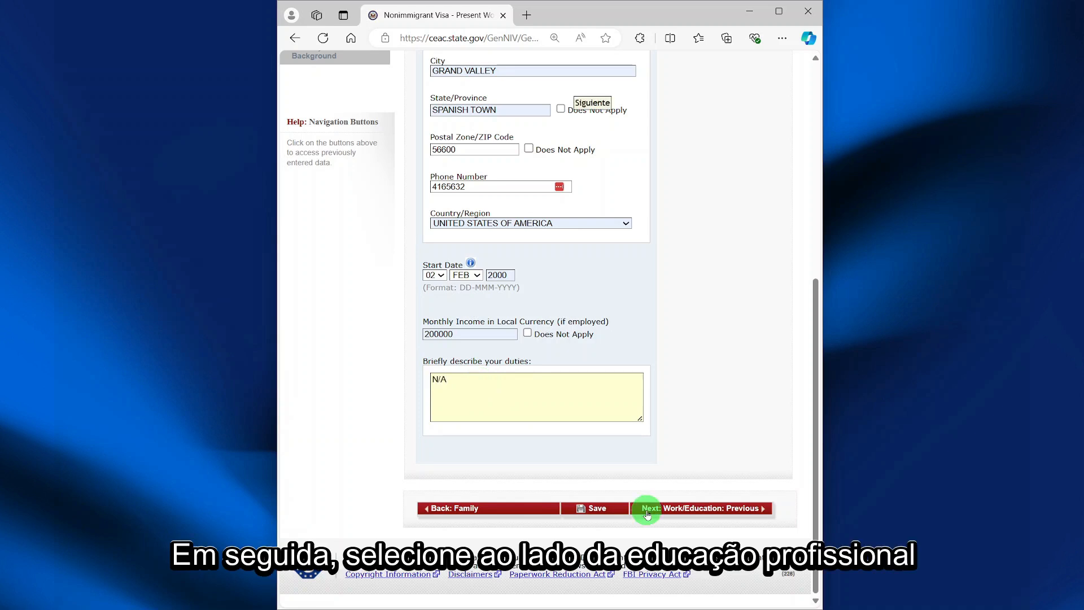
{"action": "left_click", "coordinate": [649, 509]}
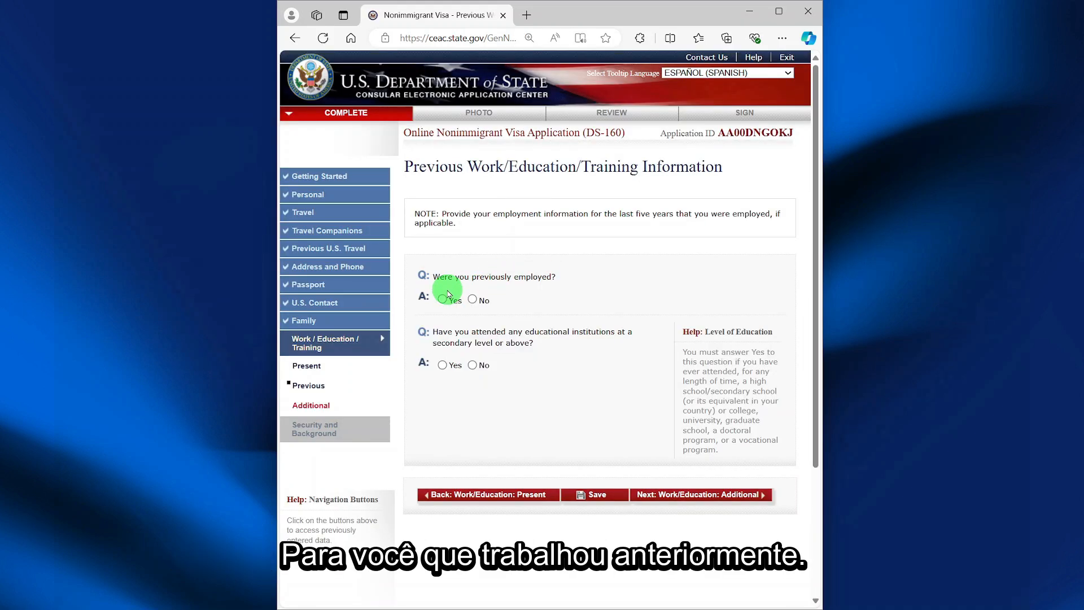
- Answer No to previous employment and to secondary or higher education
{"action": "left_click", "coordinate": [473, 300]}
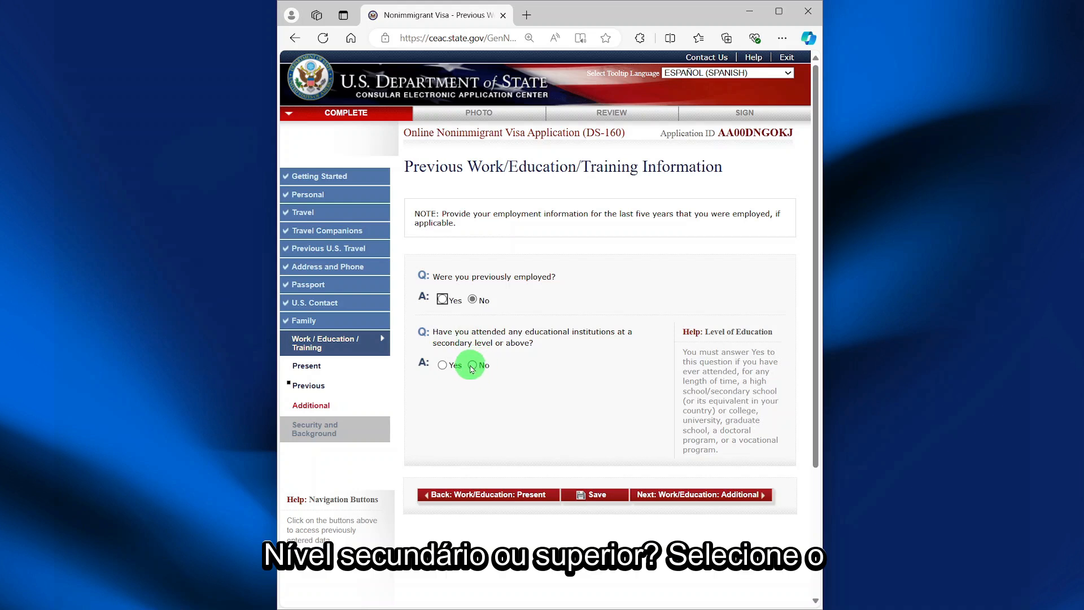
{"action": "left_click", "coordinate": [472, 365]}
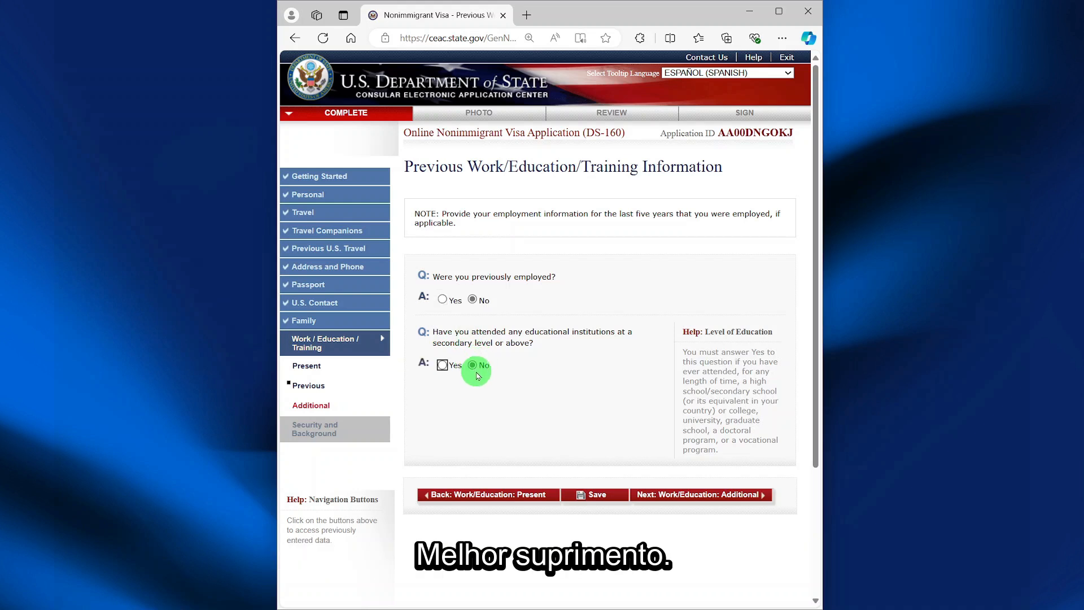
{"action": "left_click", "coordinate": [649, 496]}
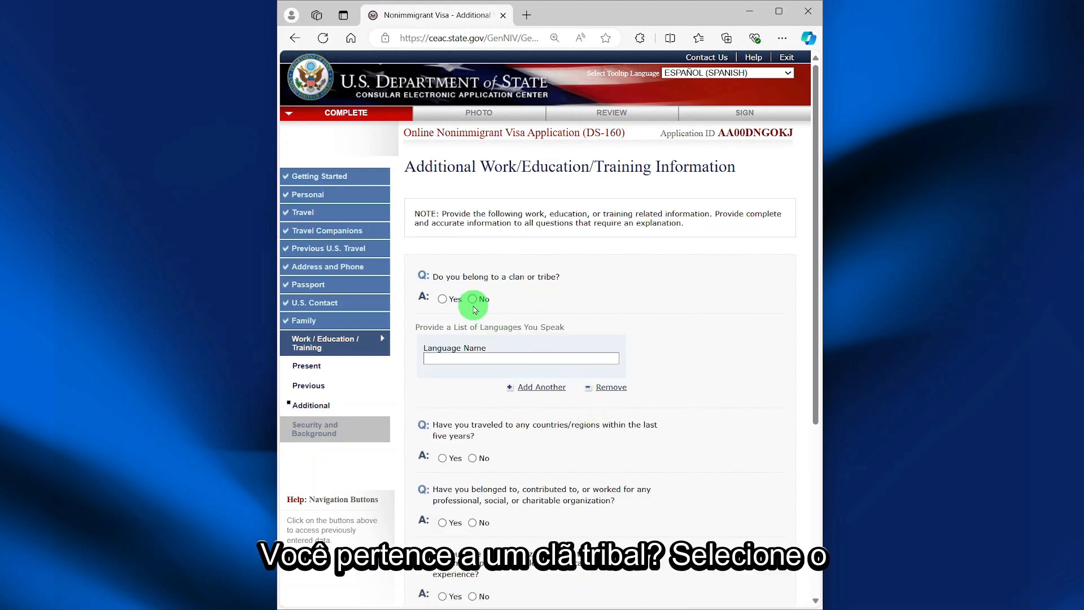
- List SPANISH as a spoken language and answer No to travel and paramilitary questions
{"action": "left_click", "coordinate": [490, 358]}
{"action": "type", "text": "SPANISH"}
{"action": "scroll", "coordinate": [500, 413], "scroll_direction": "down", "scroll_amount": 1}
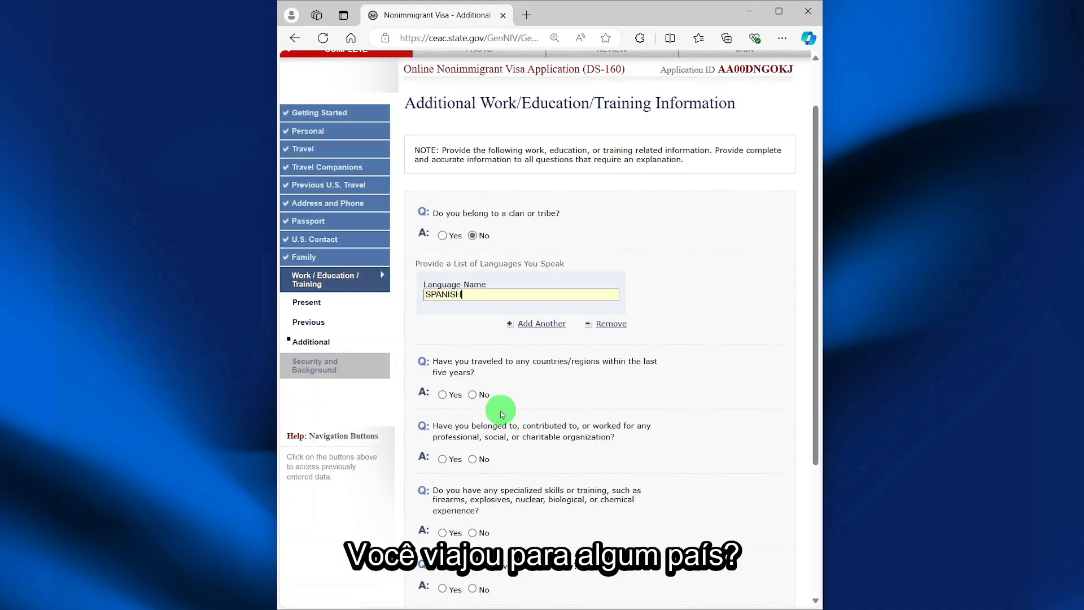
{"action": "left_click", "coordinate": [472, 395]}
{"action": "scroll", "coordinate": [477, 398], "scroll_direction": "down", "scroll_amount": 3}
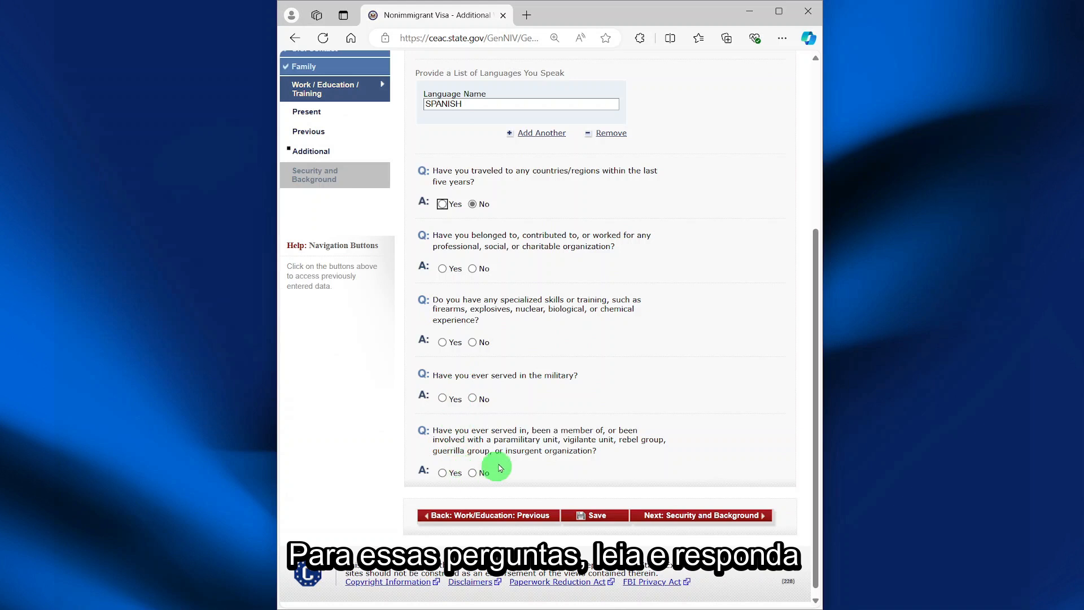
{"action": "left_click", "coordinate": [473, 473]}
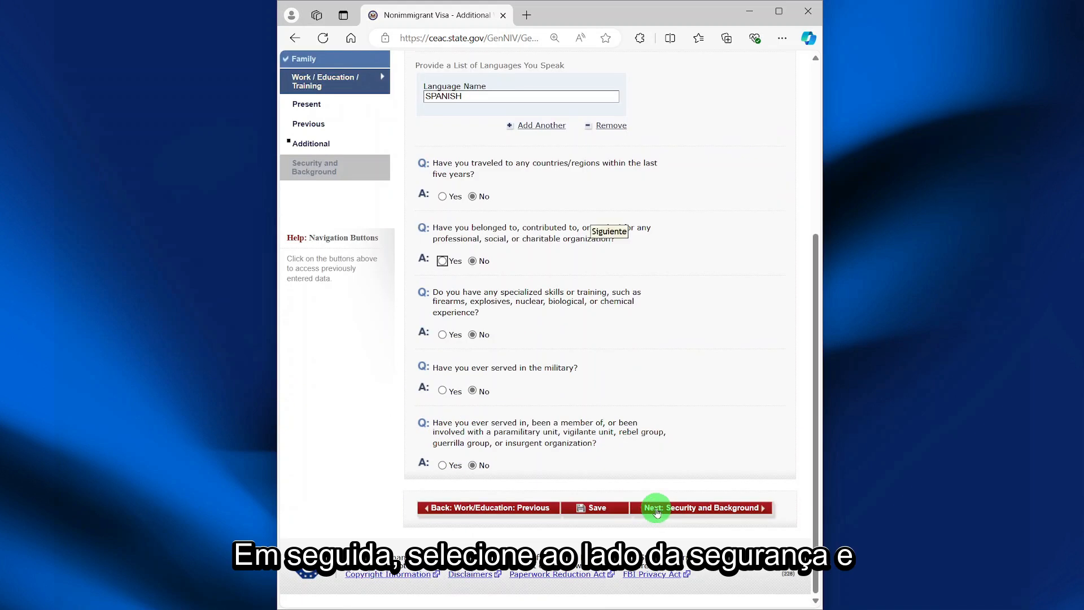
{"action": "left_click", "coordinate": [657, 512]}
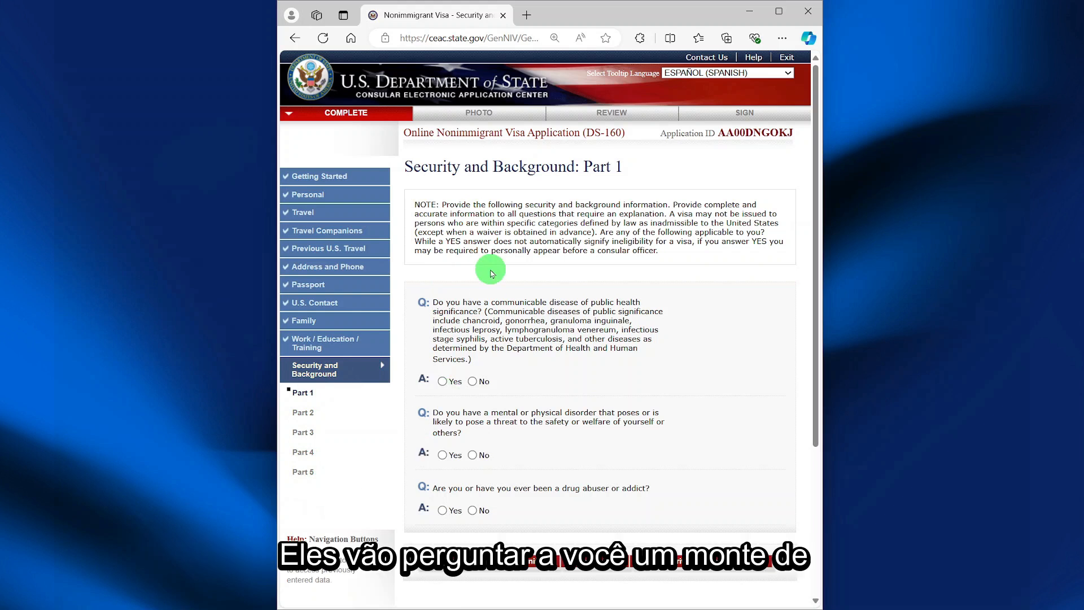
- Answer No to the Part 1 communicable disease, mental disorder and drug abuse questions
{"action": "scroll", "coordinate": [511, 279], "scroll_direction": "down", "scroll_amount": 1}
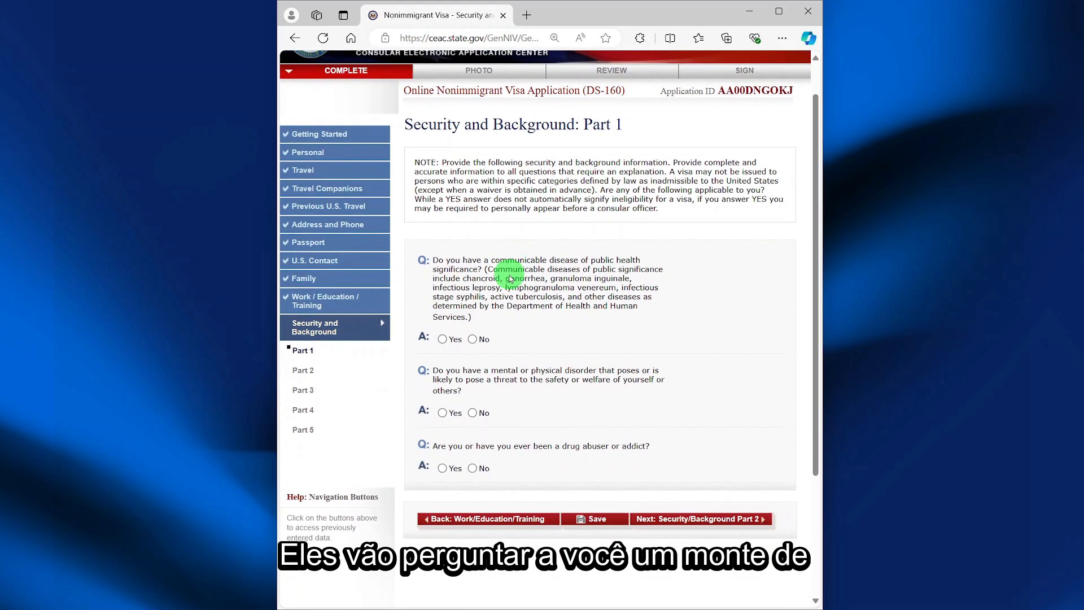
{"action": "left_click", "coordinate": [473, 339]}
{"action": "left_click", "coordinate": [473, 413]}
{"action": "left_click", "coordinate": [473, 468]}
{"action": "left_click", "coordinate": [704, 520]}
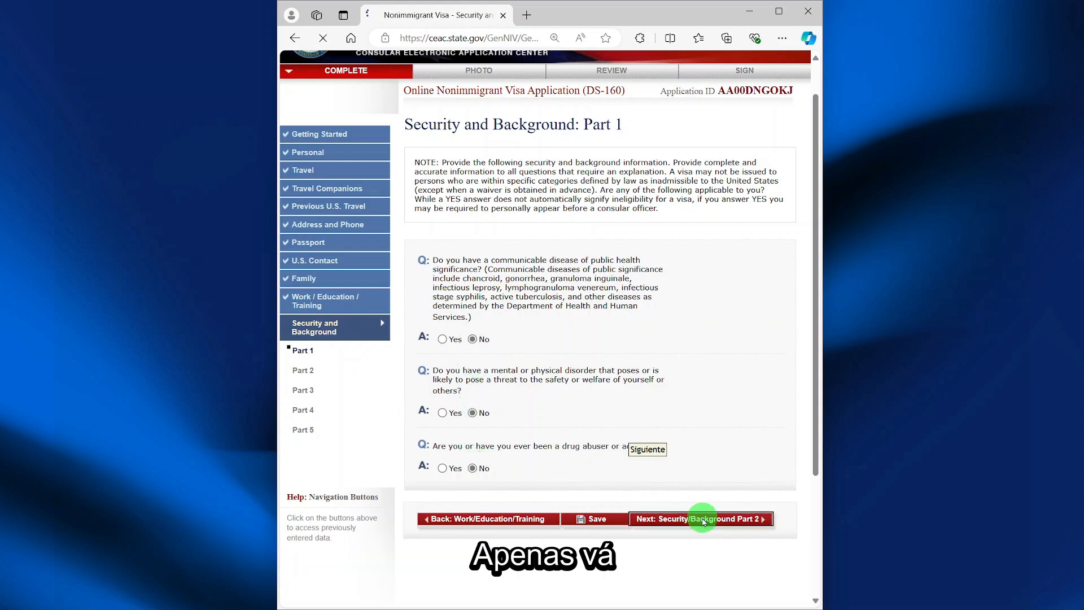
- Answer No to the Part 2–4 security questions, including removal or deportation
{"action": "left_click", "coordinate": [473, 409]}
{"action": "left_click", "coordinate": [473, 344]}
{"action": "scroll", "coordinate": [473, 429], "scroll_direction": "down", "scroll_amount": 1}
{"action": "left_click", "coordinate": [473, 492]}
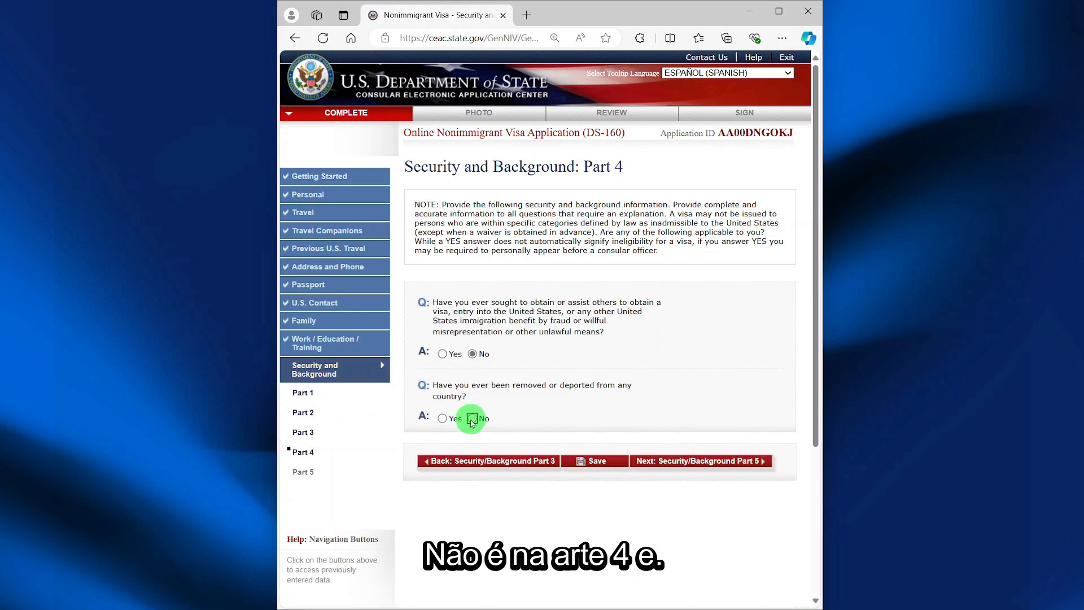
{"action": "left_click", "coordinate": [473, 418]}
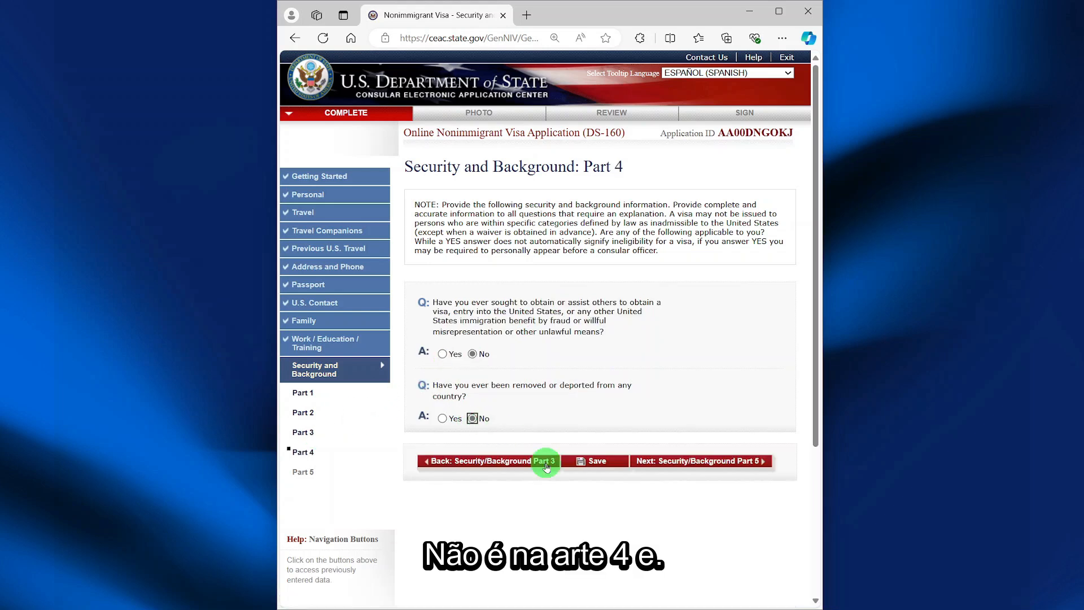
{"action": "left_click", "coordinate": [677, 462]}
- Answer No to Part 5 child custody, voting and renounced citizenship questions, then save
{"action": "left_click", "coordinate": [472, 346]}
{"action": "left_click", "coordinate": [473, 409]}
{"action": "left_click", "coordinate": [473, 475]}
{"action": "left_click", "coordinate": [710, 518]}
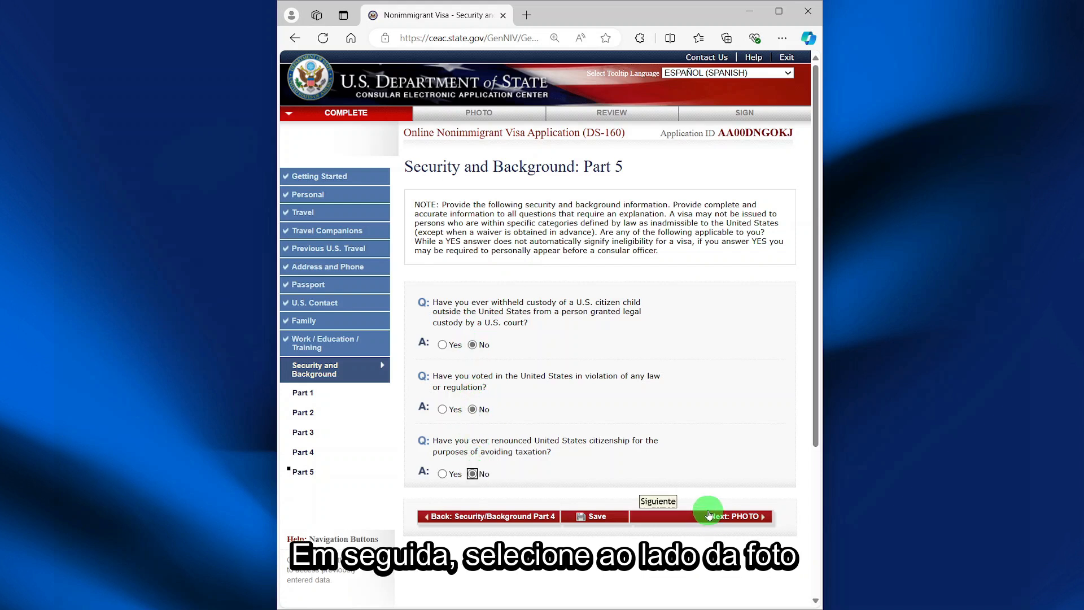
{"action": "scroll", "coordinate": [706, 503], "scroll_direction": "down", "scroll_amount": 4}
{"action": "left_click", "coordinate": [588, 305]}
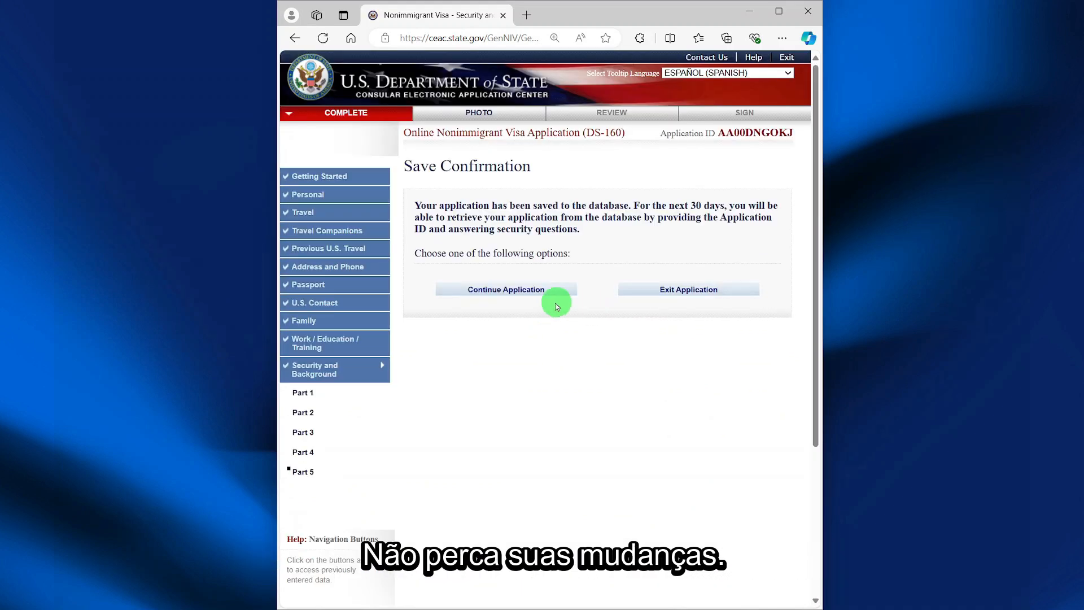
- Resume the application and upload the selected passport photo file
{"action": "left_click", "coordinate": [506, 291]}
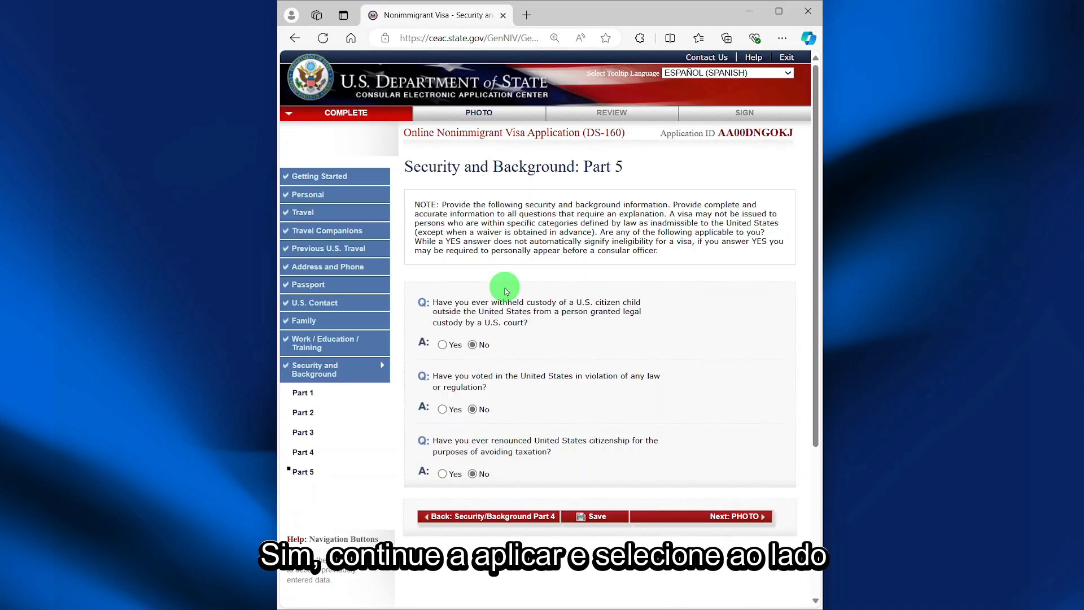
{"action": "left_click", "coordinate": [712, 516]}
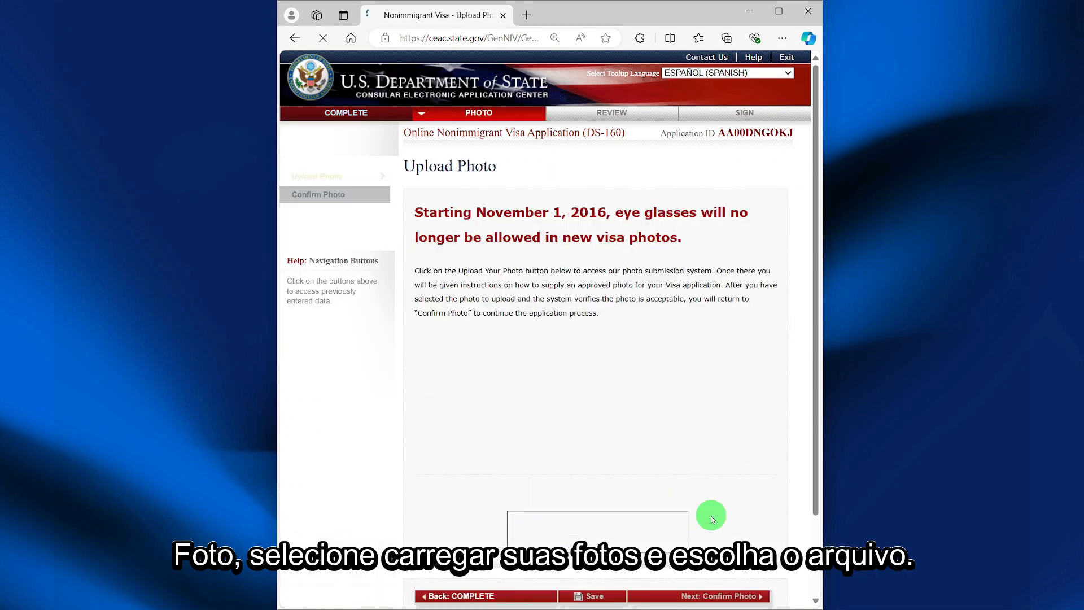
{"action": "left_click", "coordinate": [574, 534]}
{"action": "scroll", "coordinate": [571, 528], "scroll_direction": "down", "scroll_amount": 3}
{"action": "left_click", "coordinate": [472, 272]}
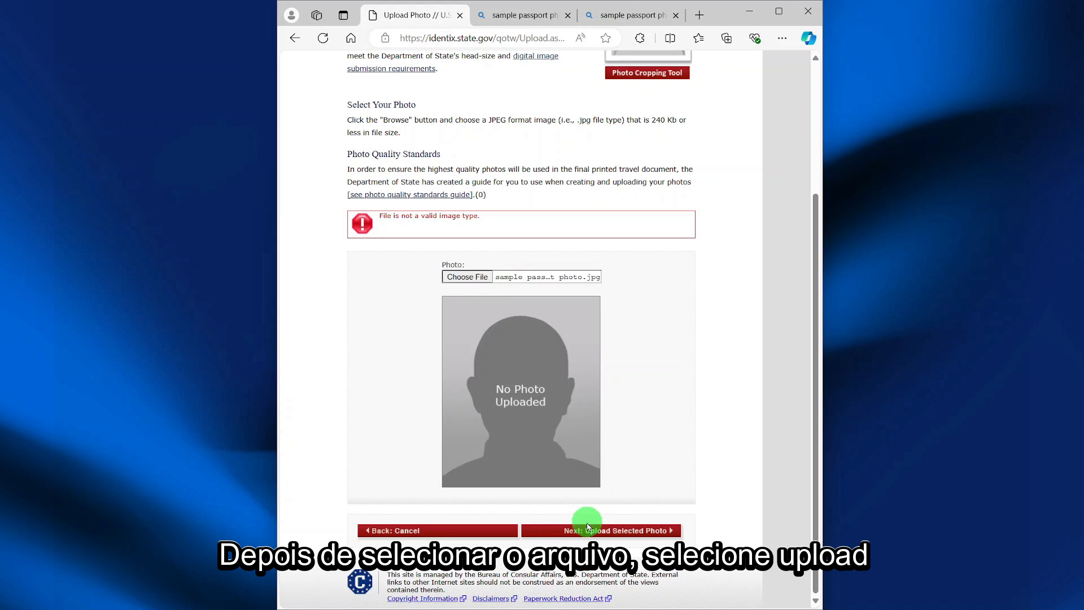
{"action": "left_click", "coordinate": [596, 531]}
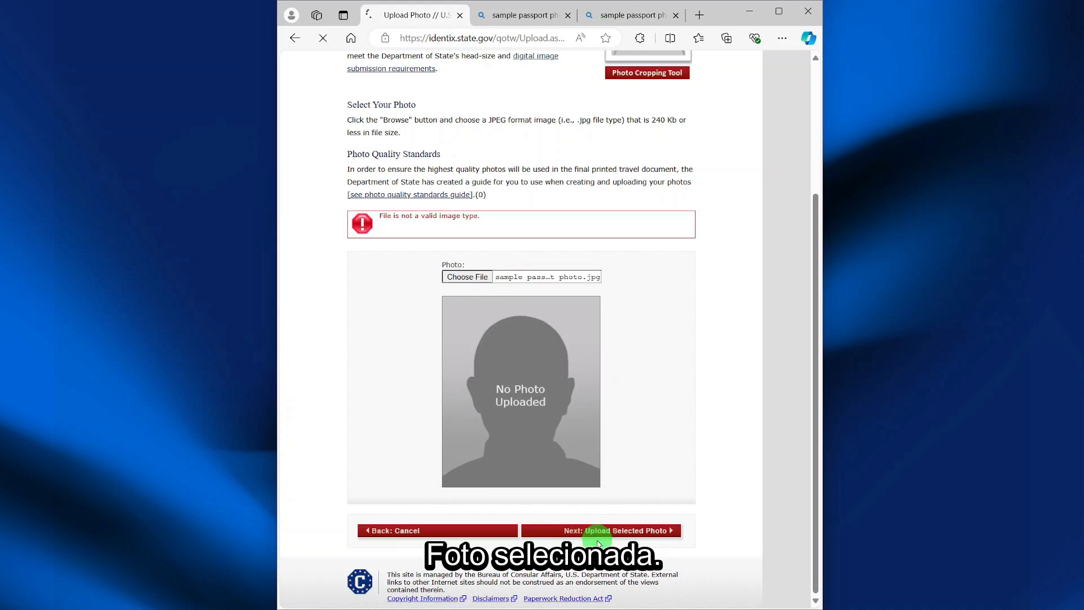
- Keep the accepted photo and proceed to the application review
{"action": "scroll", "coordinate": [597, 540], "scroll_direction": "down", "scroll_amount": 1}
{"action": "left_click", "coordinate": [593, 531]}
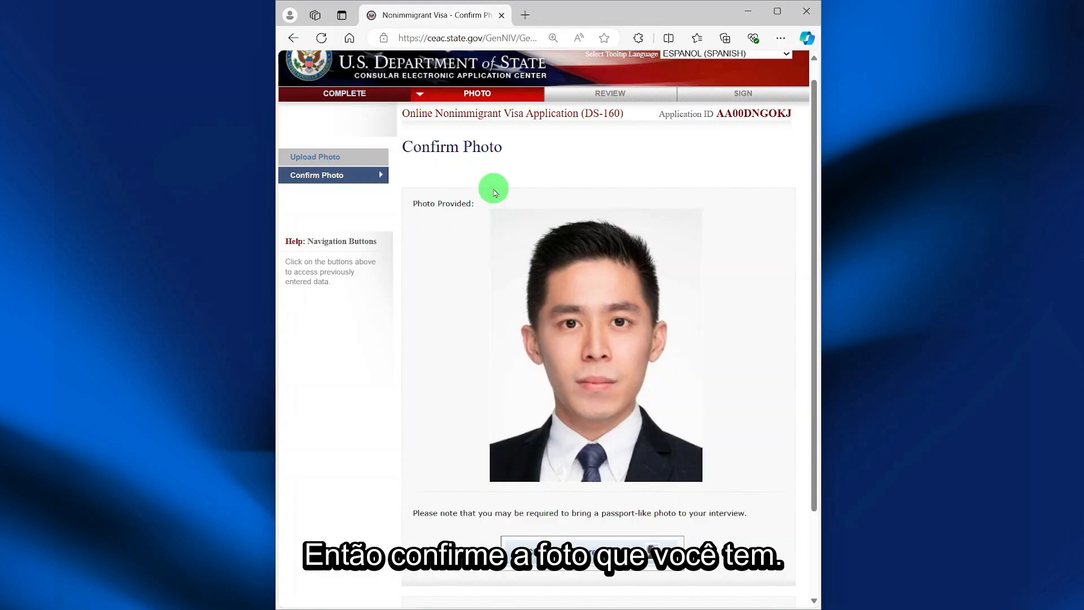
{"action": "scroll", "coordinate": [570, 215], "scroll_direction": "down", "scroll_amount": 2}
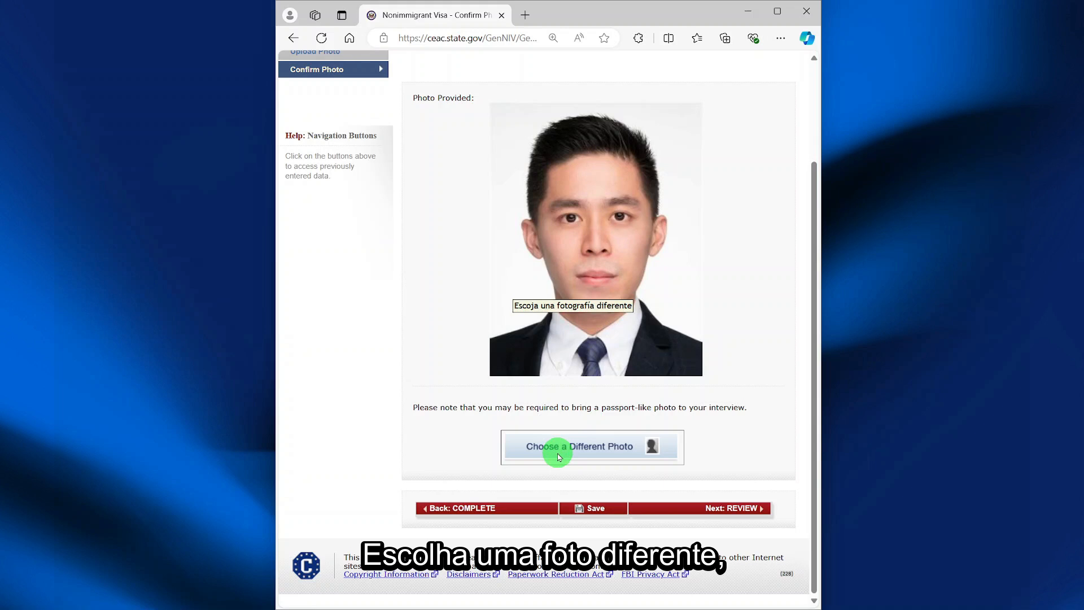
{"action": "left_click", "coordinate": [712, 510]}
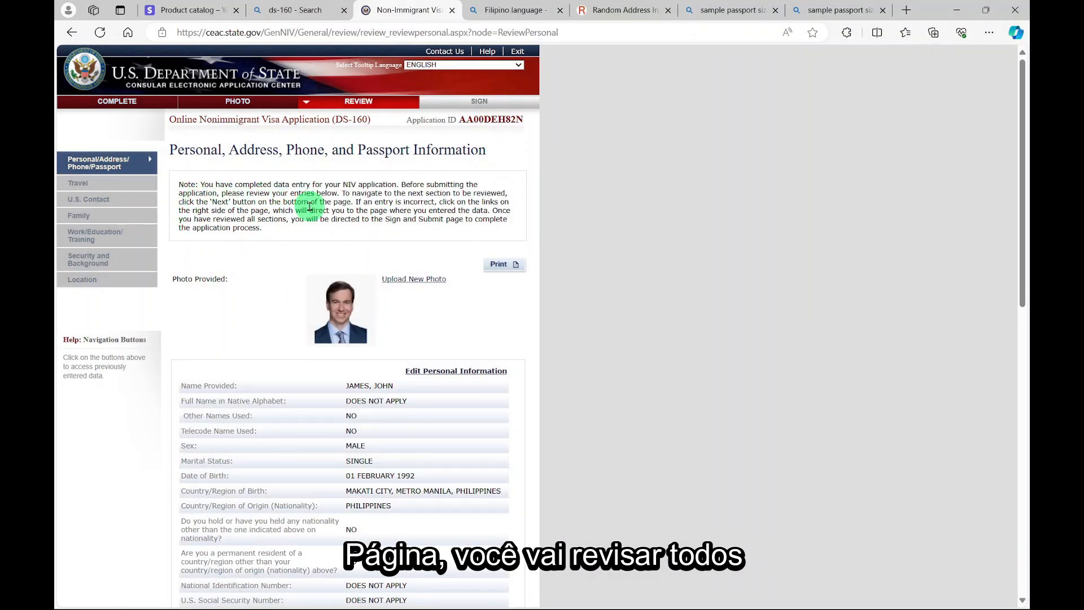
- Review the personal, address, phone, passport and travel information pages
{"action": "scroll", "coordinate": [309, 209], "scroll_direction": "down", "scroll_amount": 5}
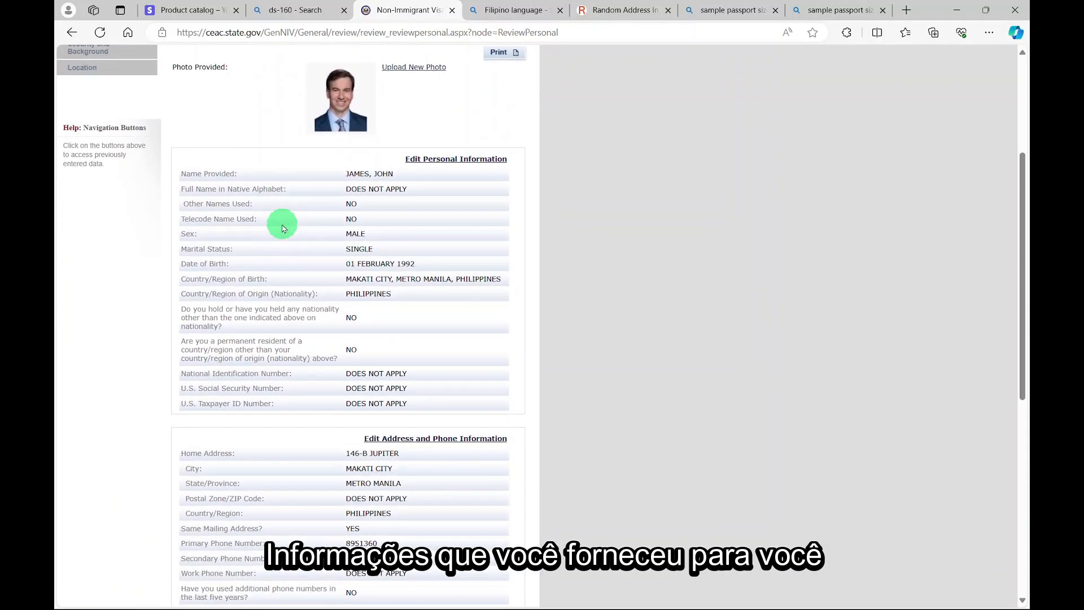
{"action": "scroll", "coordinate": [308, 262], "scroll_direction": "down", "scroll_amount": 5}
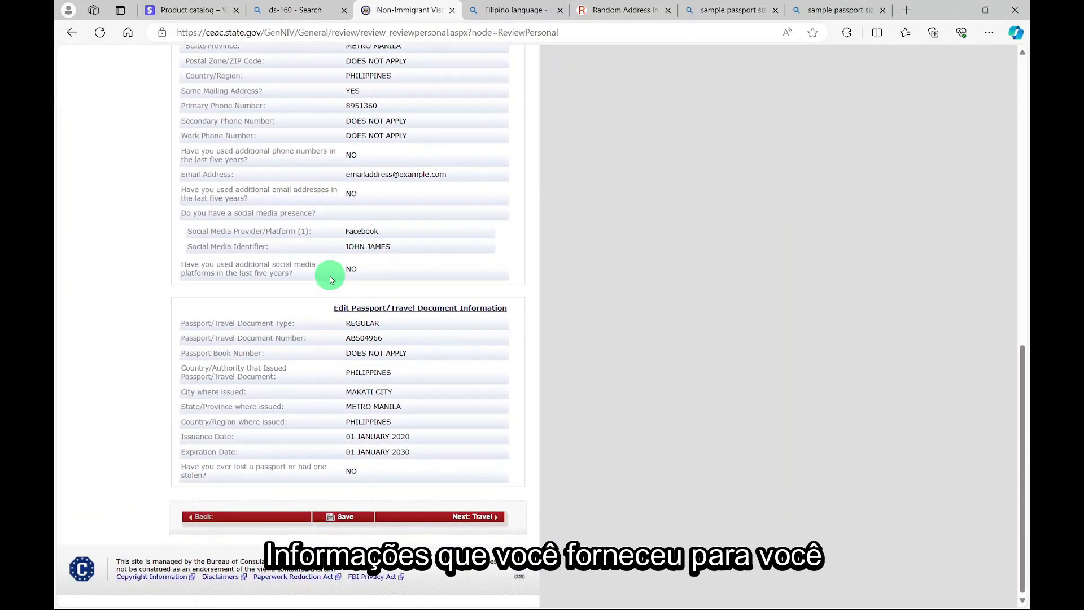
{"action": "left_click", "coordinate": [463, 517]}
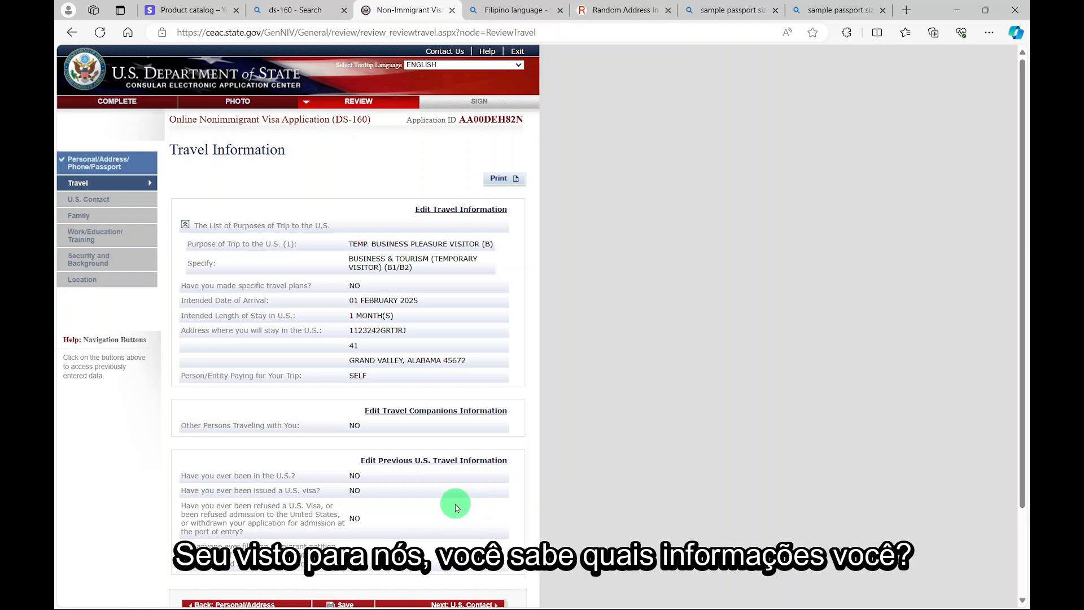
{"action": "scroll", "coordinate": [458, 508], "scroll_direction": "down", "scroll_amount": 2}
{"action": "left_click", "coordinate": [460, 500]}
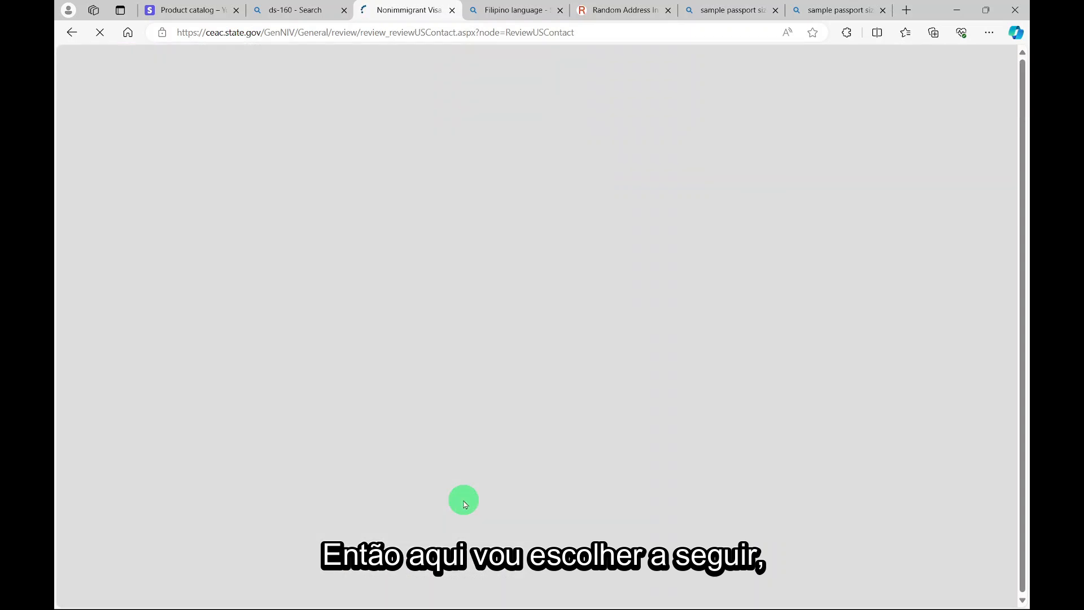
- Pass the U.S. Contact, Family, Work/Education, Security and Location reviews to Sign and Submit
{"action": "left_click", "coordinate": [466, 366]}
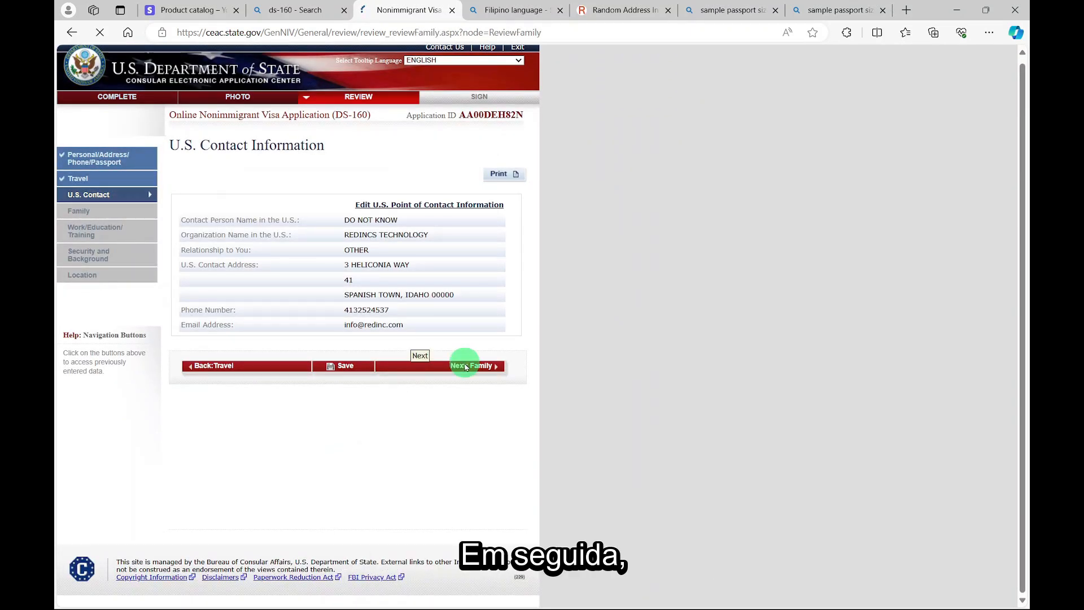
{"action": "left_click", "coordinate": [454, 360]}
{"action": "left_click", "coordinate": [434, 505]}
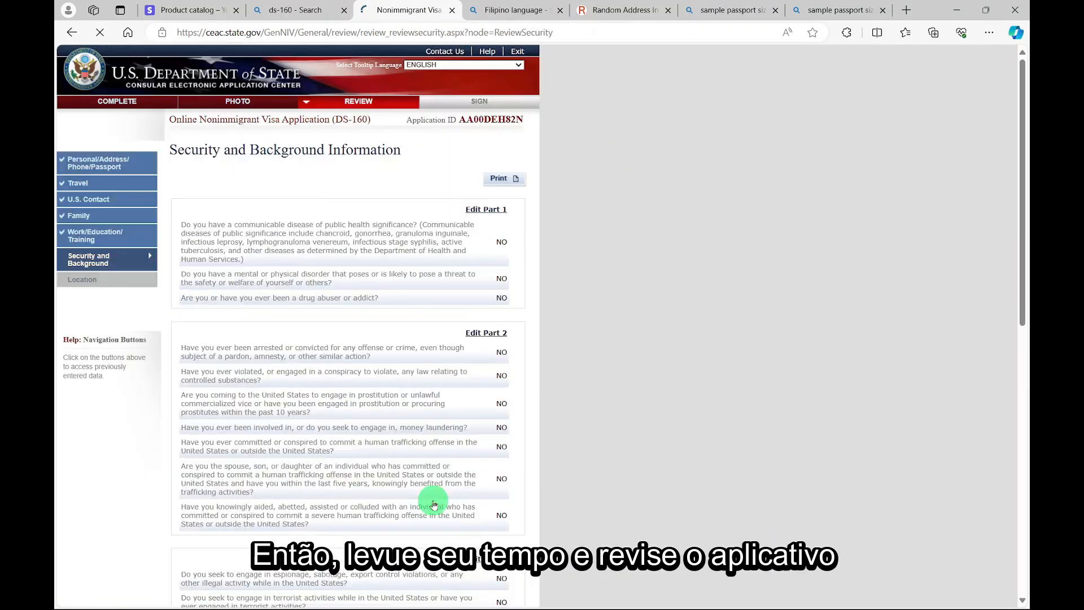
{"action": "scroll", "coordinate": [437, 497], "scroll_direction": "down", "scroll_amount": 7}
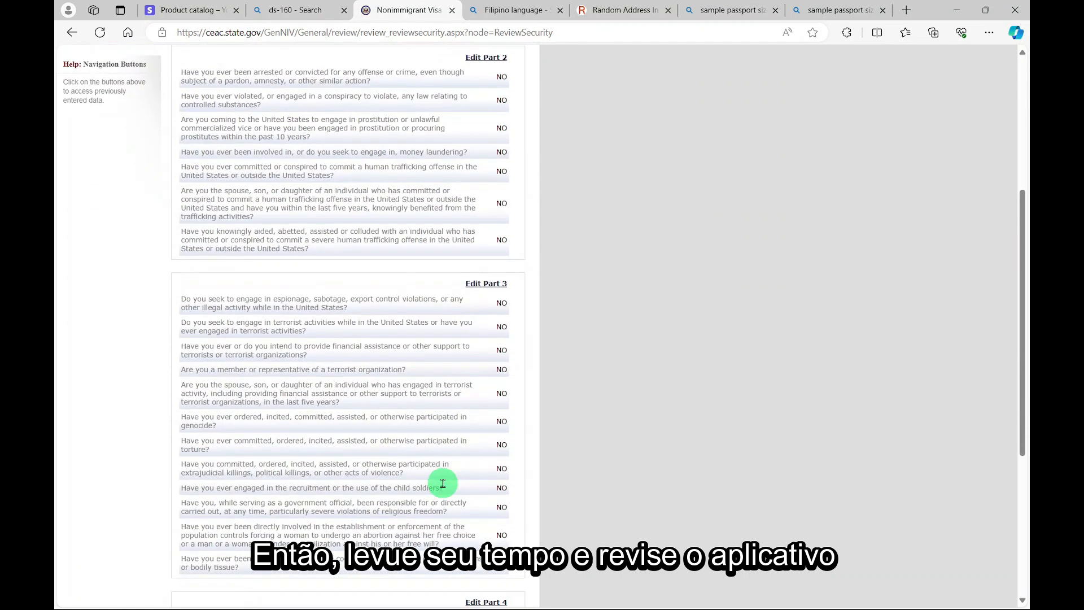
{"action": "scroll", "coordinate": [444, 486], "scroll_direction": "down", "scroll_amount": 3}
{"action": "left_click", "coordinate": [456, 502]}
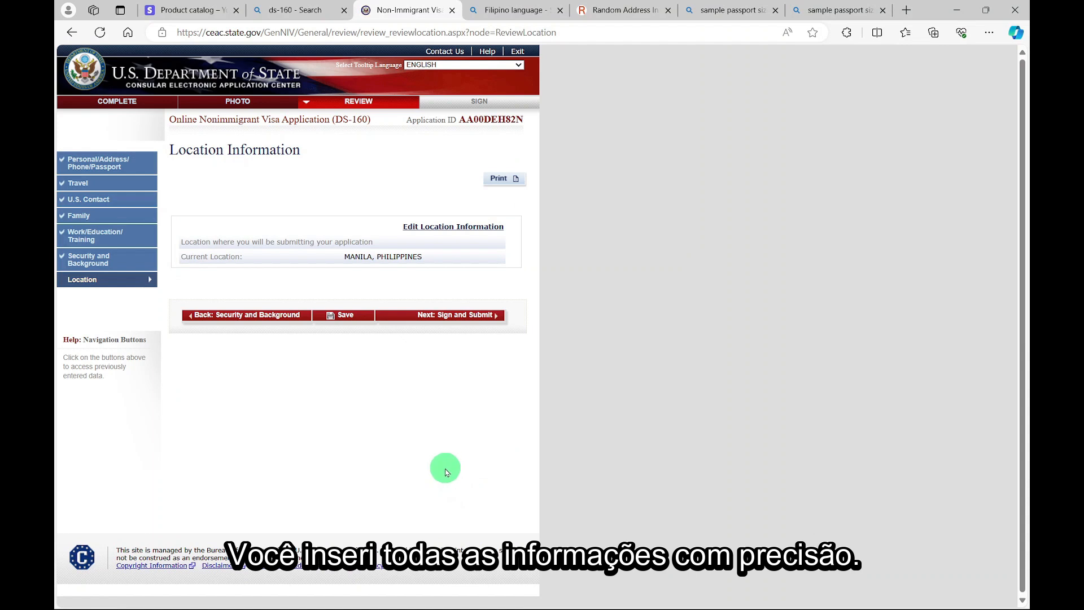
{"action": "left_click", "coordinate": [435, 317]}
- E-sign with the pasted passport number and the displayed security code, then view the Confirmation page
{"action": "scroll", "coordinate": [412, 324], "scroll_direction": "down", "scroll_amount": 10}
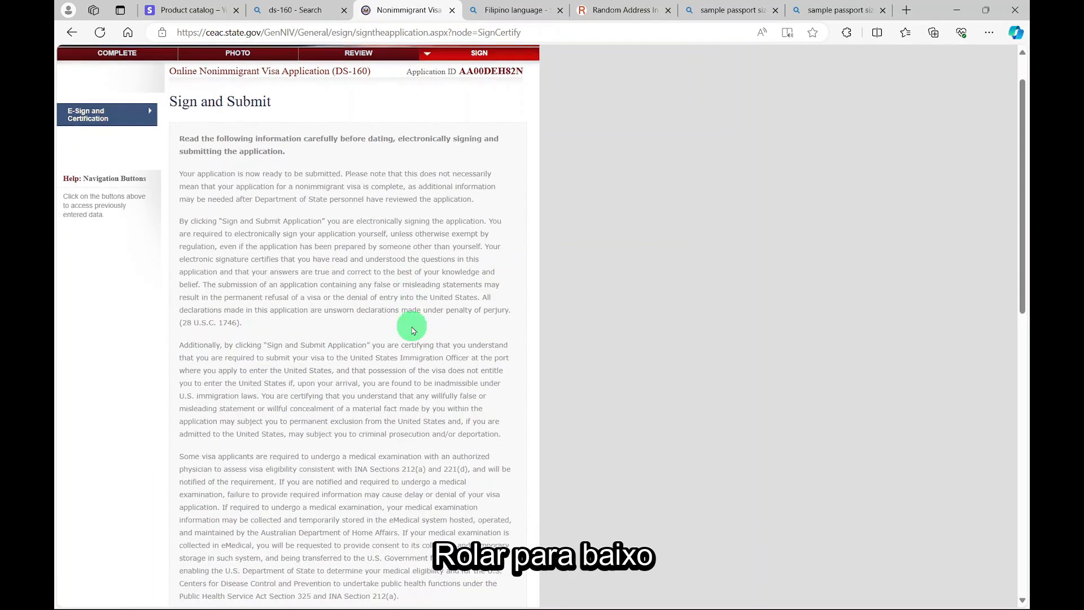
{"action": "scroll", "coordinate": [414, 329], "scroll_direction": "down", "scroll_amount": 5}
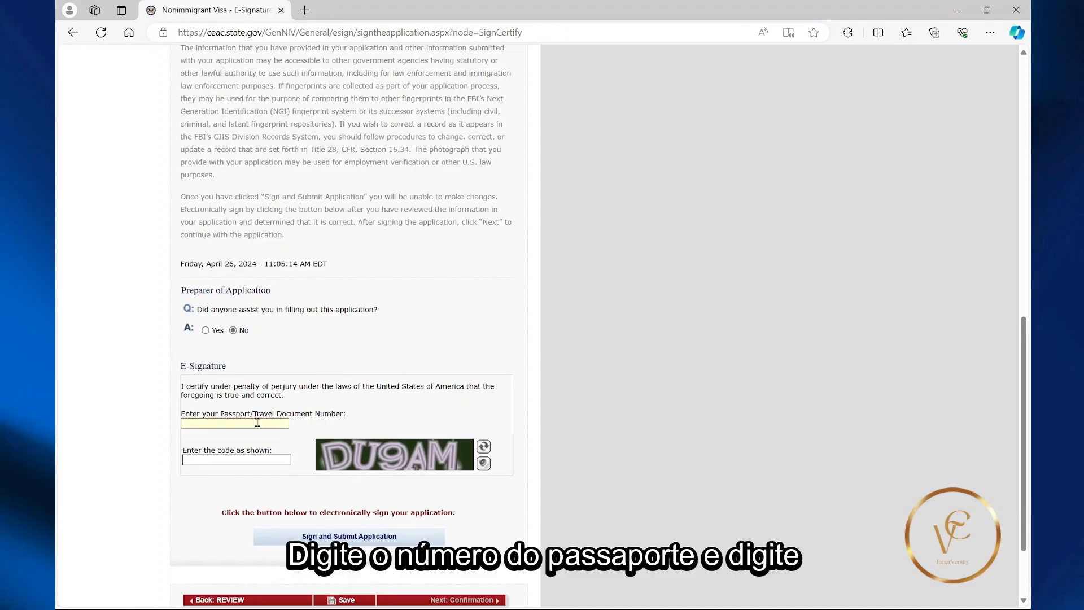
{"action": "right_click", "coordinate": [257, 423]}
{"action": "left_click", "coordinate": [282, 263]}
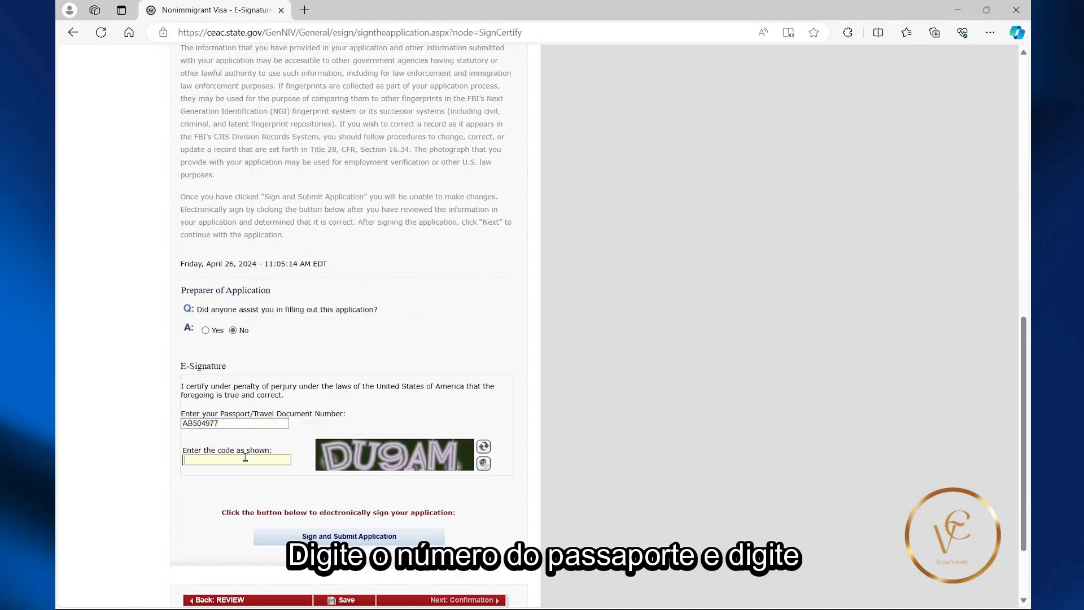
{"action": "type", "text": "DU9AM"}
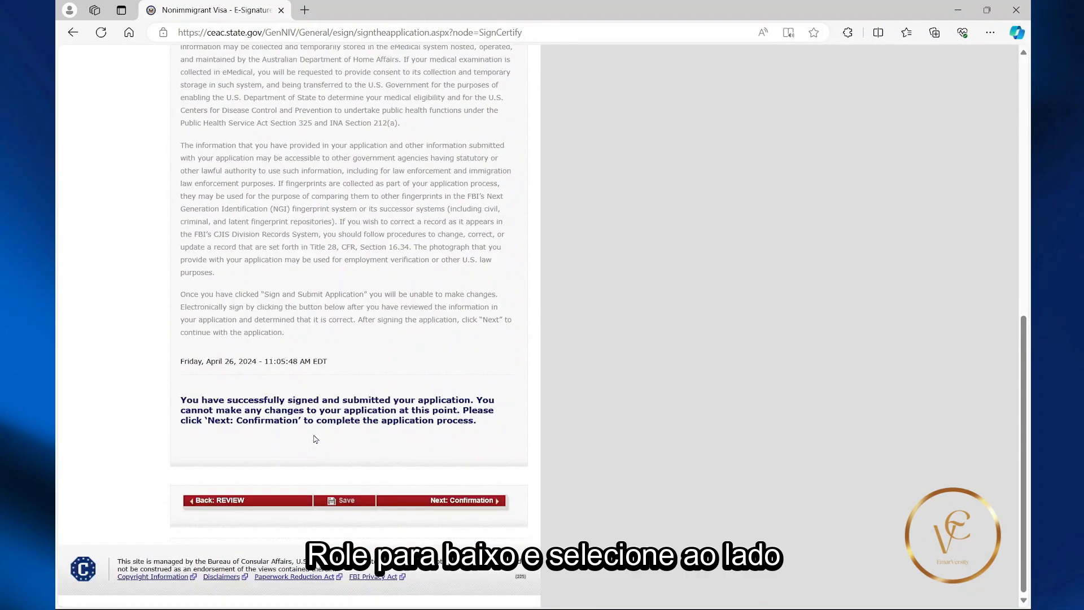
{"action": "left_click", "coordinate": [452, 503]}
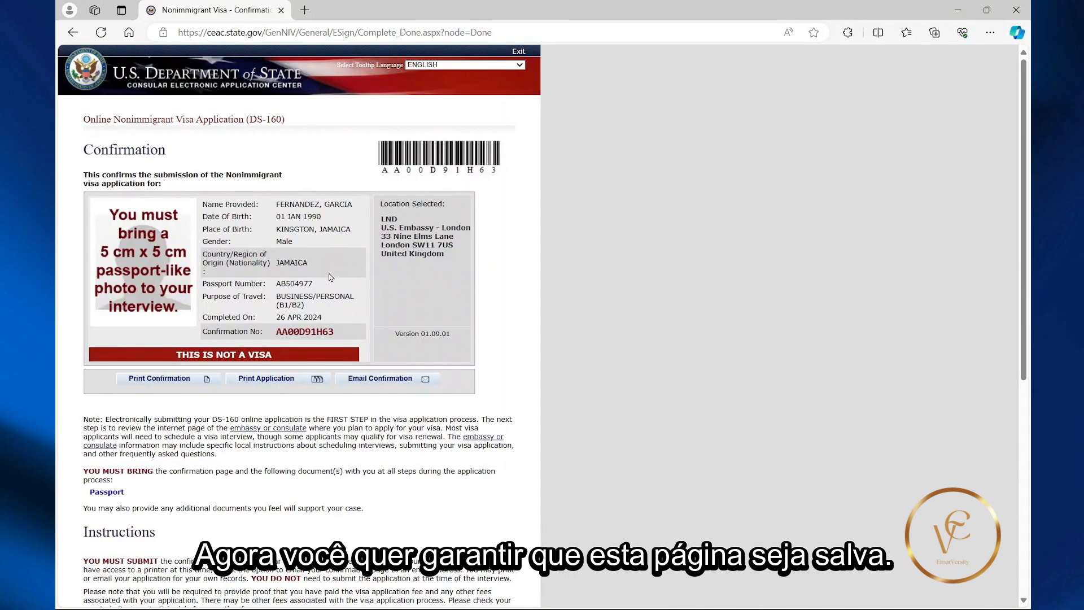